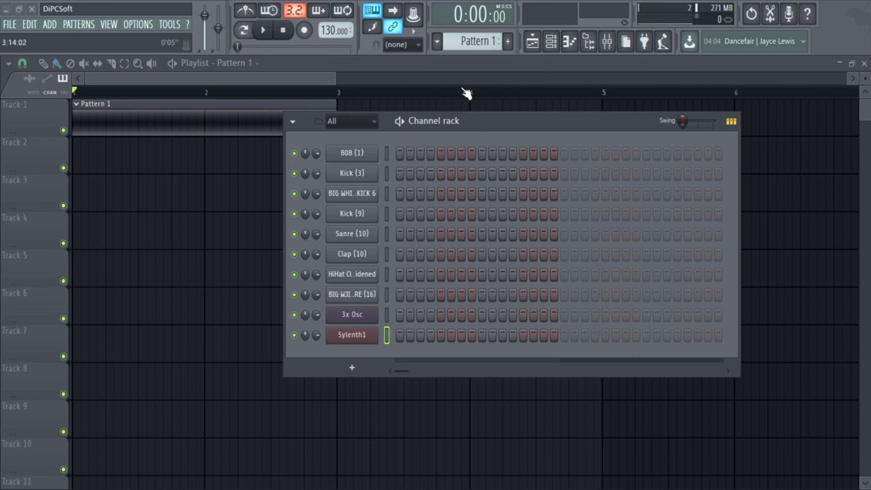
left_click(531, 42)
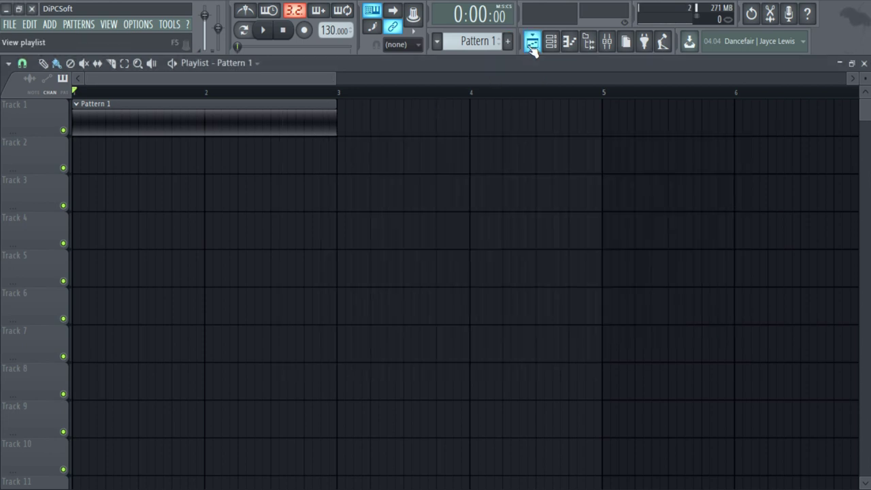
left_click(551, 43)
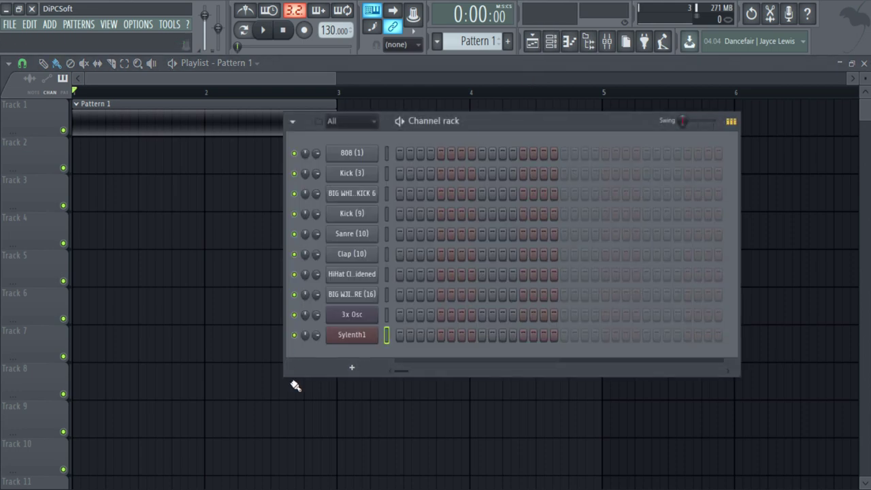
left_click(351, 367)
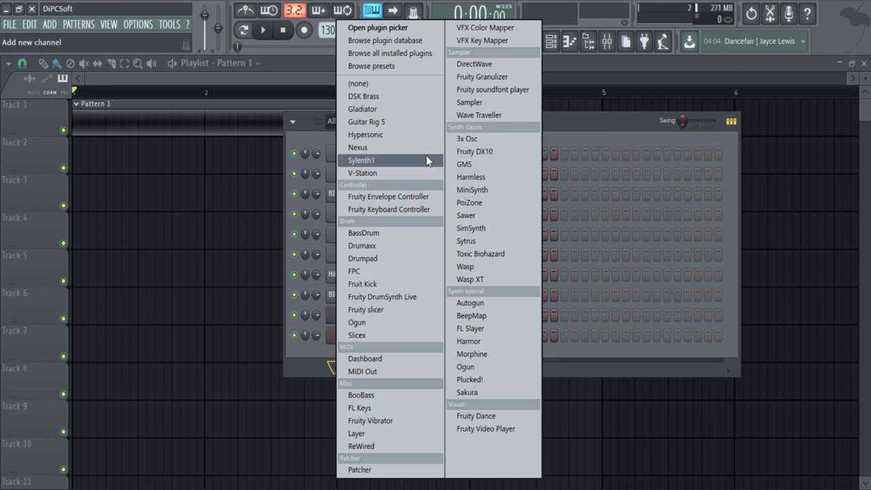
left_click(466, 140)
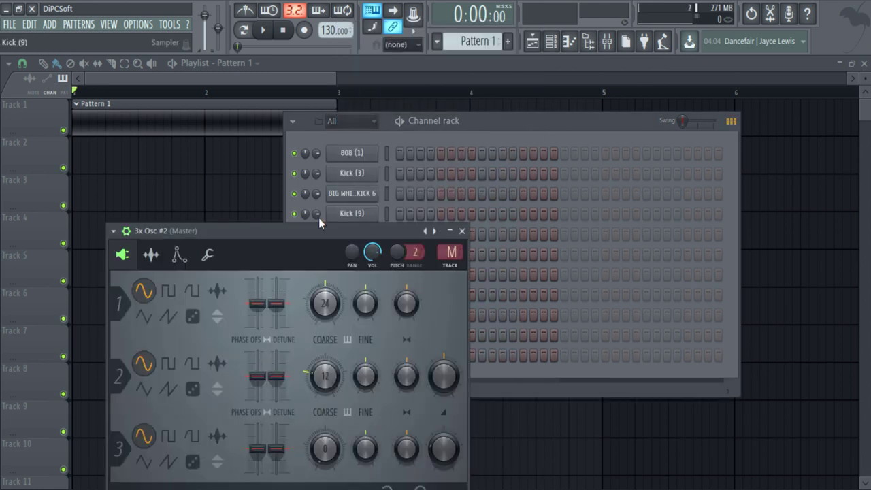
left_click_drag(306, 228, 258, 97)
left_click(428, 95)
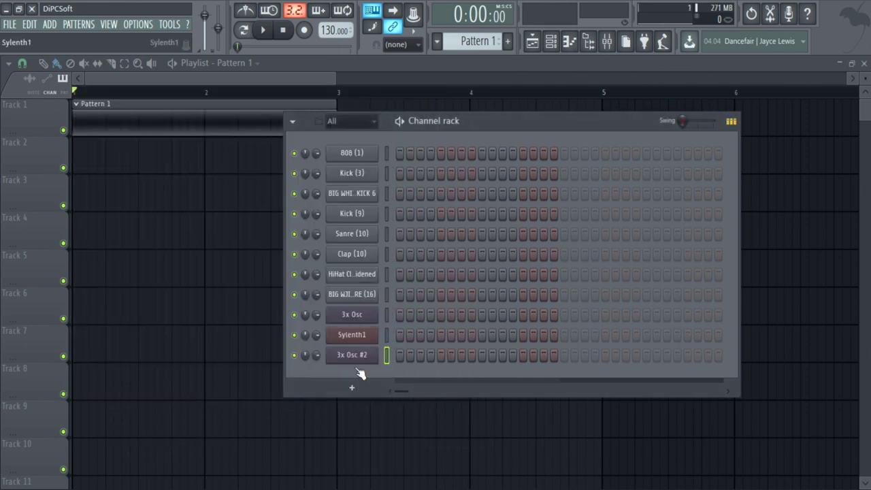
right_click(370, 354)
left_click(421, 460)
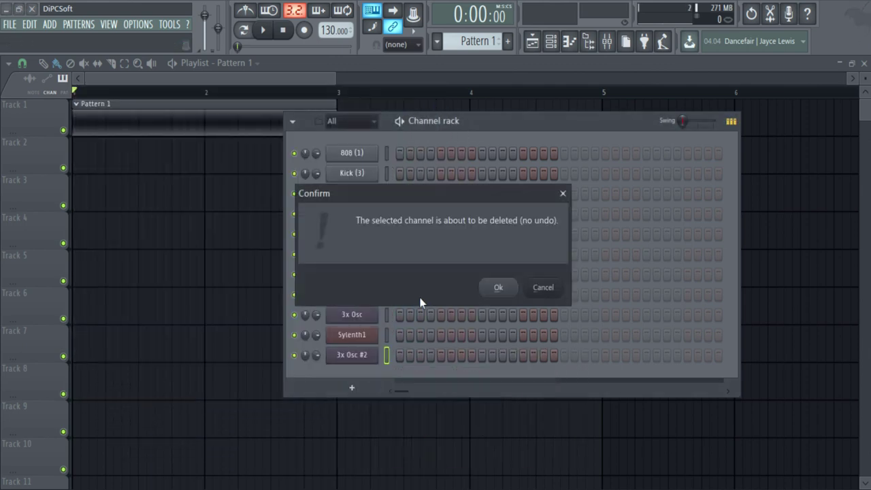
left_click(492, 286)
Step: Open the Sylenth1 channel's plugin window and reposition it over the workspace
left_click(355, 335)
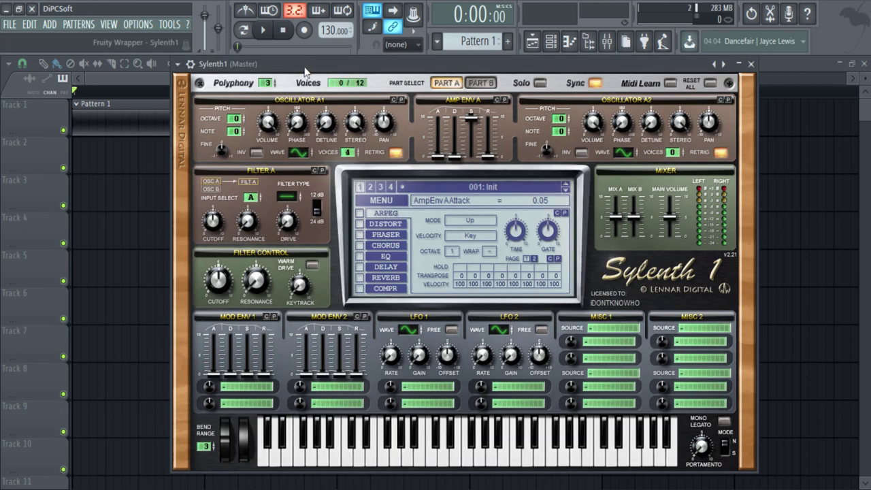
left_click_drag(303, 65, 258, 70)
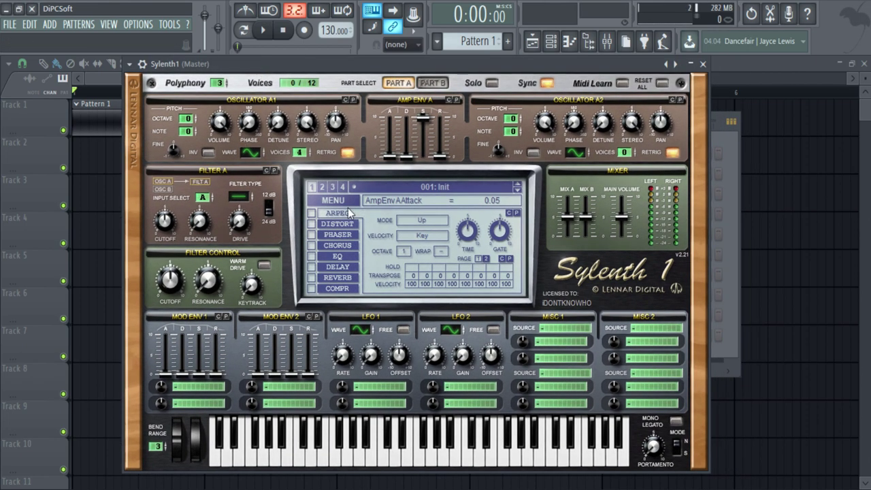
left_click_drag(205, 65, 212, 67)
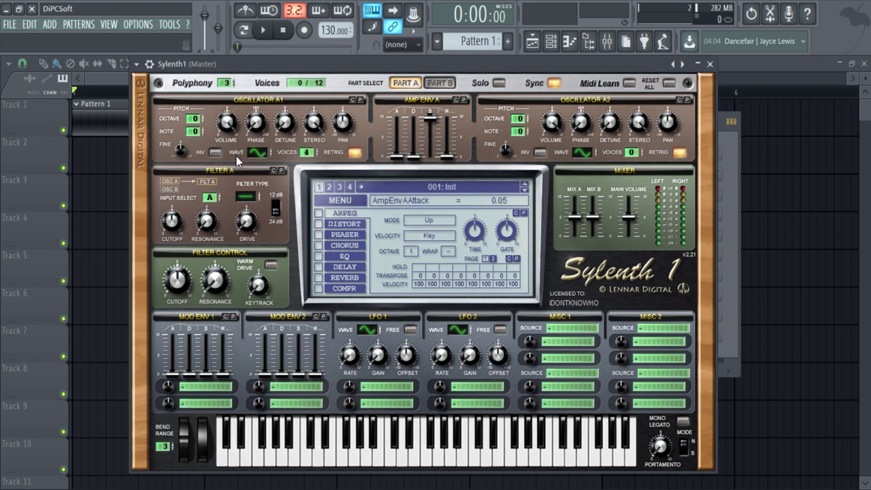
Step: Set Oscillator A1 to a Sine wave with 4 voices and Filter A's type to Highpass
left_click(258, 152)
left_click(261, 150)
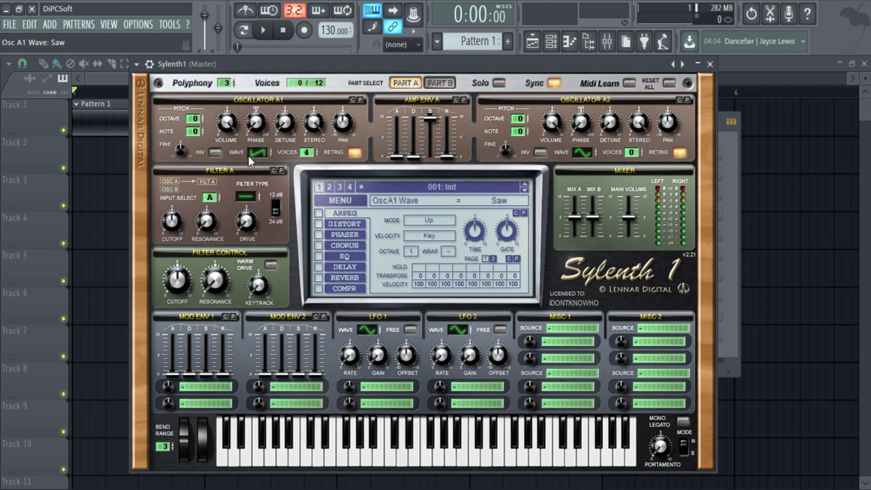
left_click(258, 155)
mouse_move(306, 154)
left_mouse_down()
mouse_move(306, 162)
mouse_move(309, 150)
left_mouse_up()
left_click_drag(249, 204, 252, 158)
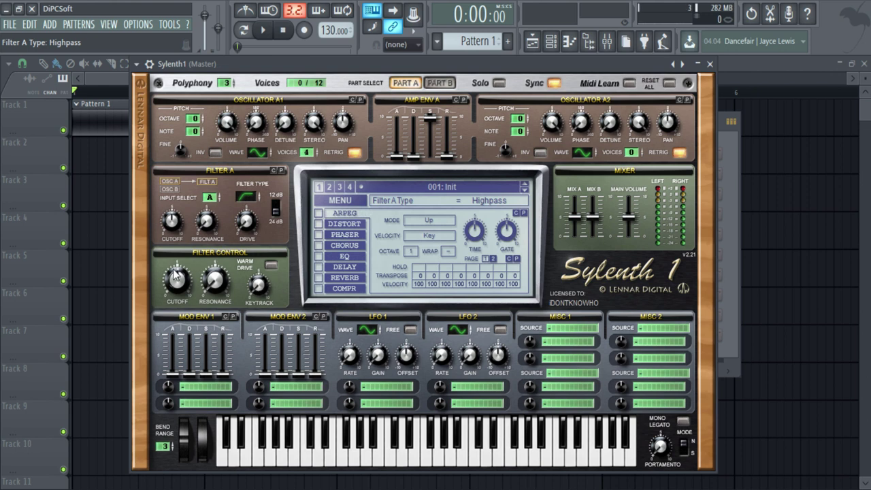
Step: Turn on Mono Legato and set the portamento time to 4.19
left_click(663, 449)
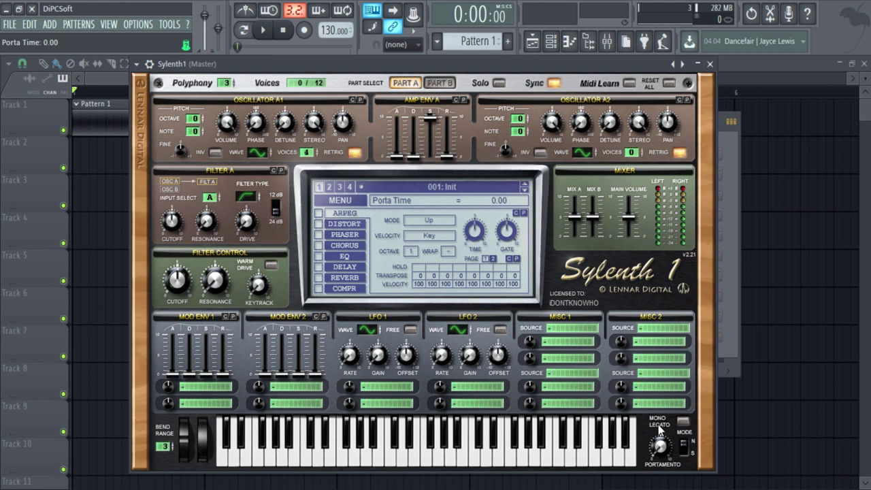
left_click(683, 422)
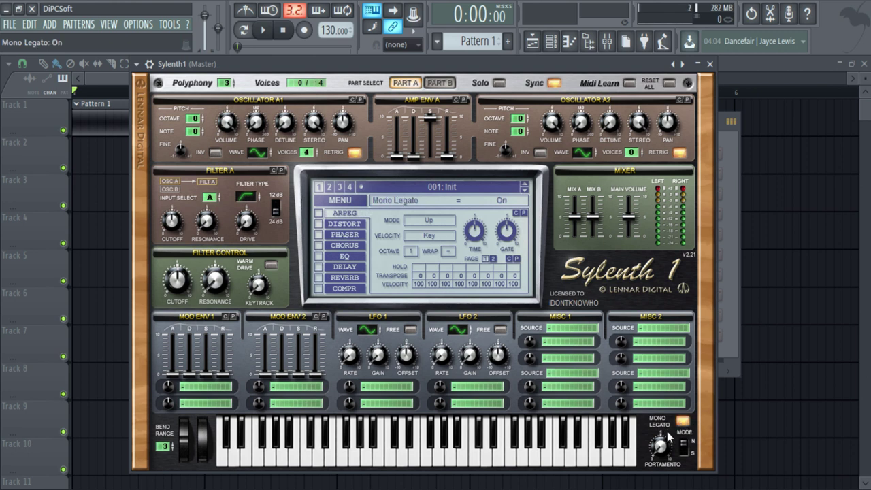
left_click_drag(659, 453, 661, 398)
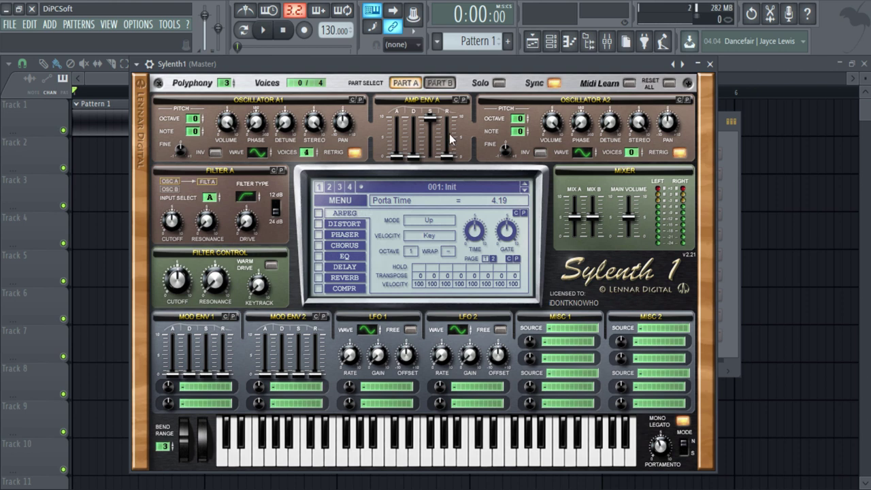
Step: Set both the release and the attack of Amp Env A to 0.62
left_click(447, 161)
left_click_drag(448, 161, 446, 155)
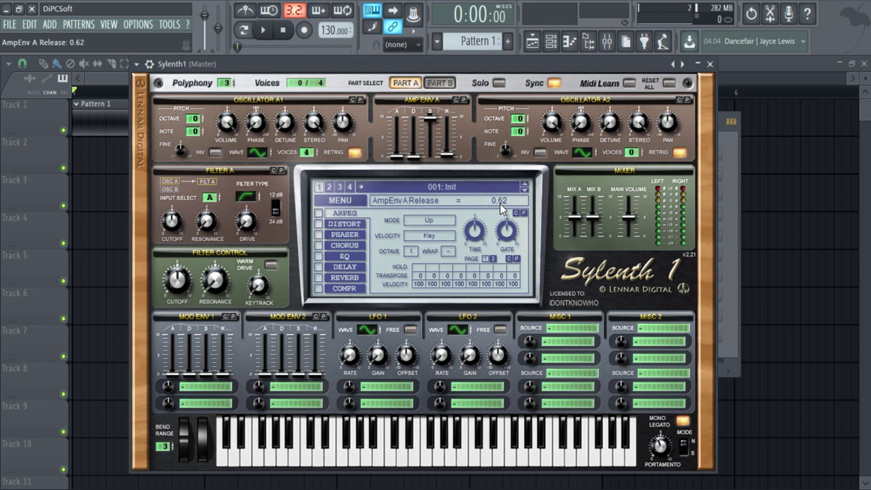
left_click(399, 158)
left_click_drag(399, 157, 408, 160)
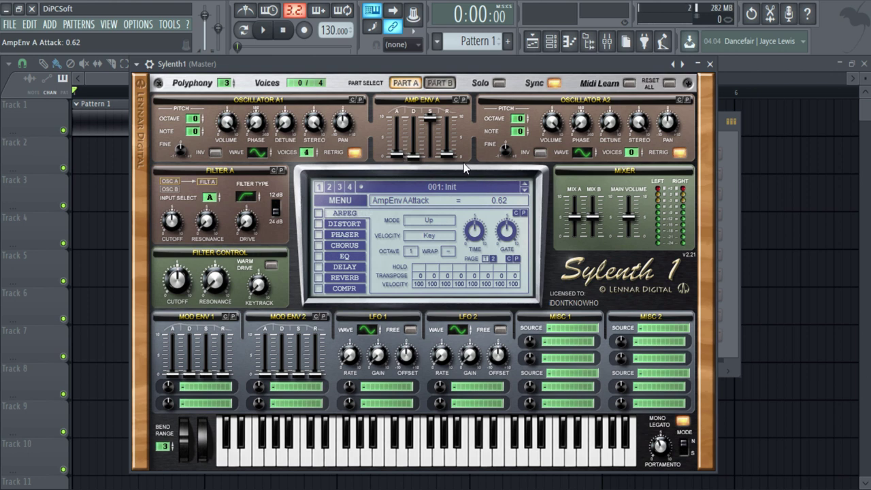
Step: Enable the Reverb effect in Sylenth1's effects section
left_click(568, 42)
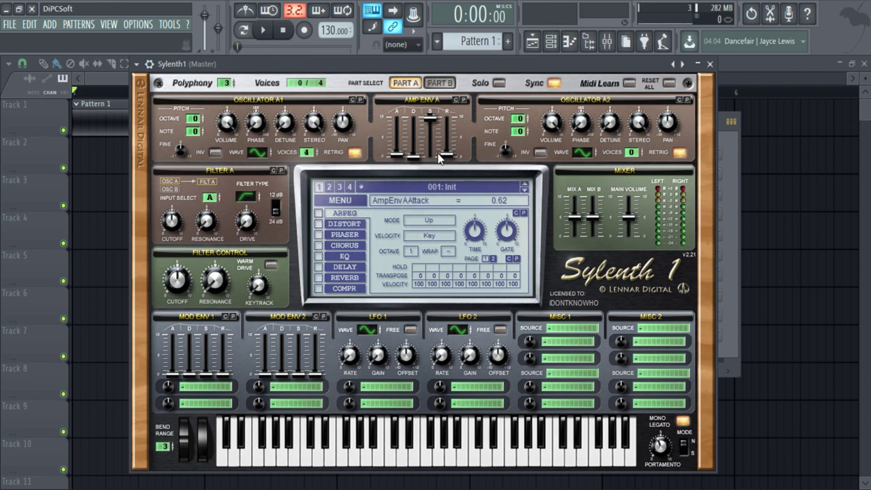
left_click(344, 266)
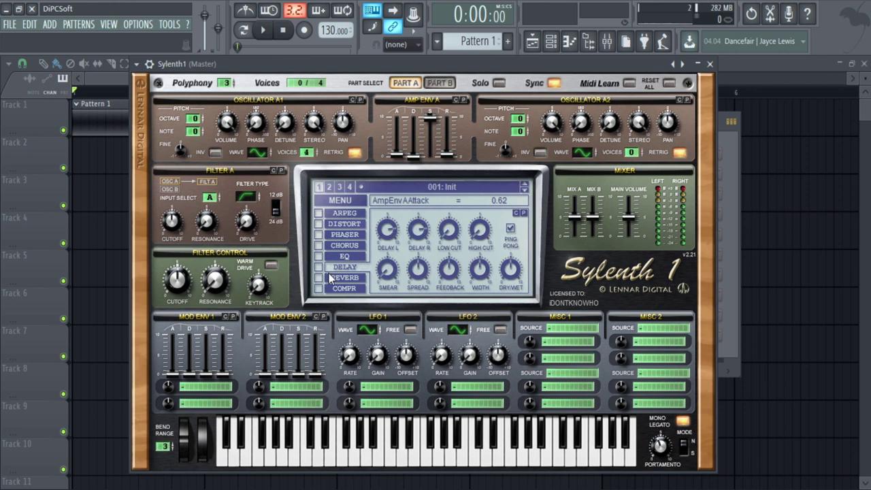
left_click(343, 276)
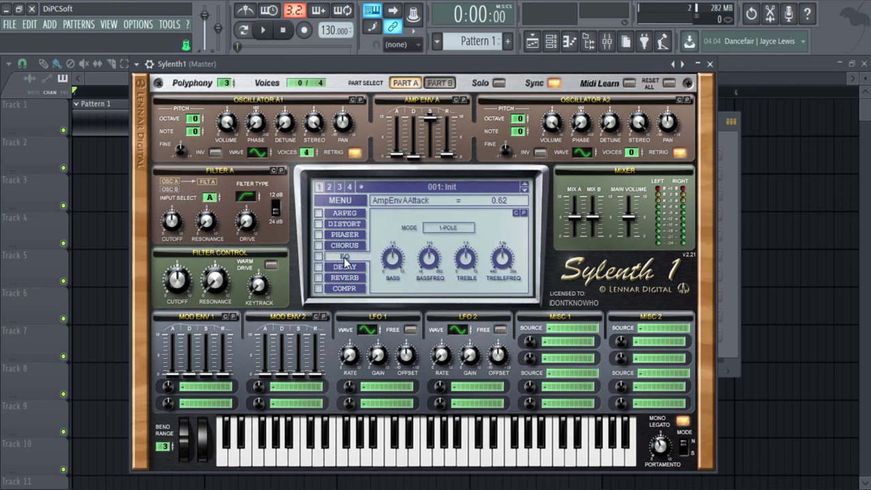
left_click(318, 278)
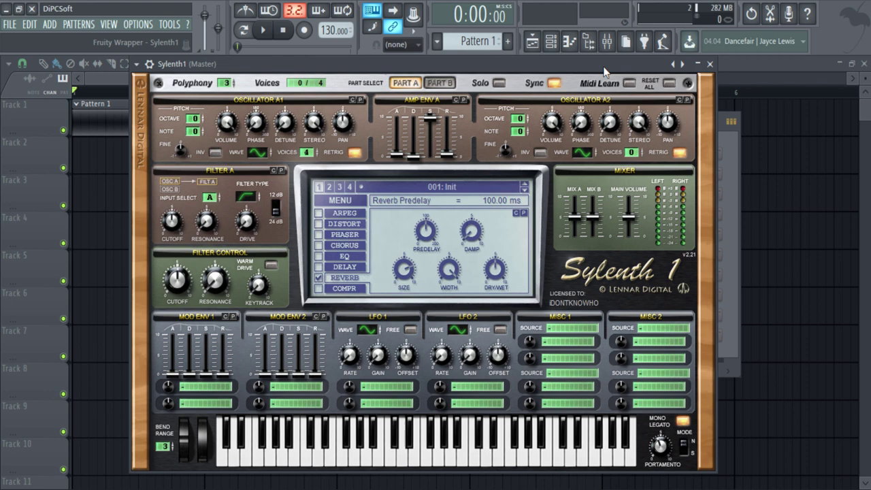
left_click(606, 42)
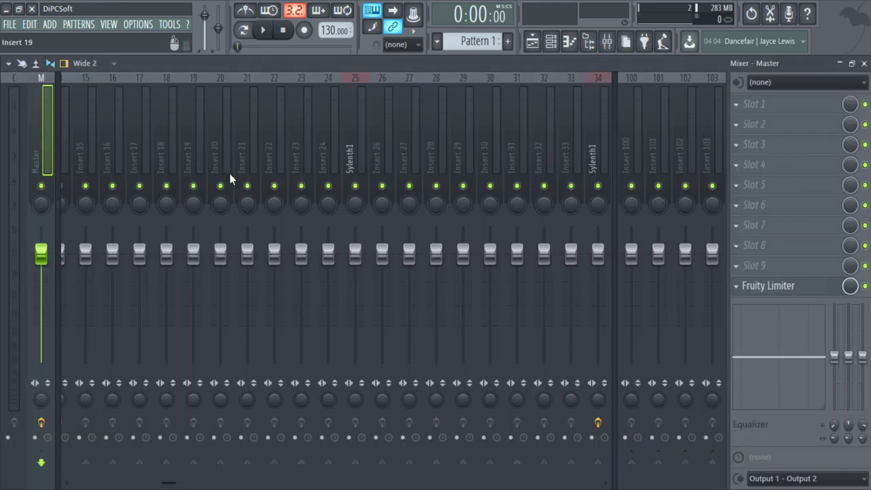
scroll(272, 144, "left", 5)
left_click(81, 147)
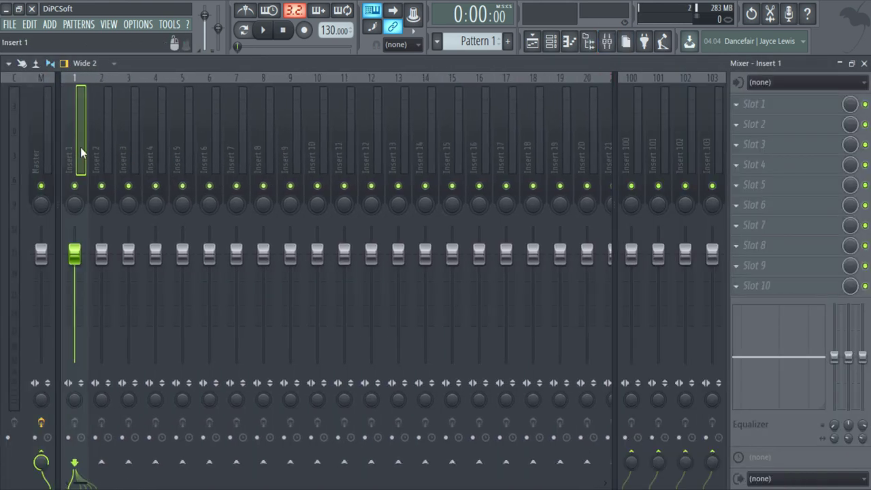
left_click(743, 106)
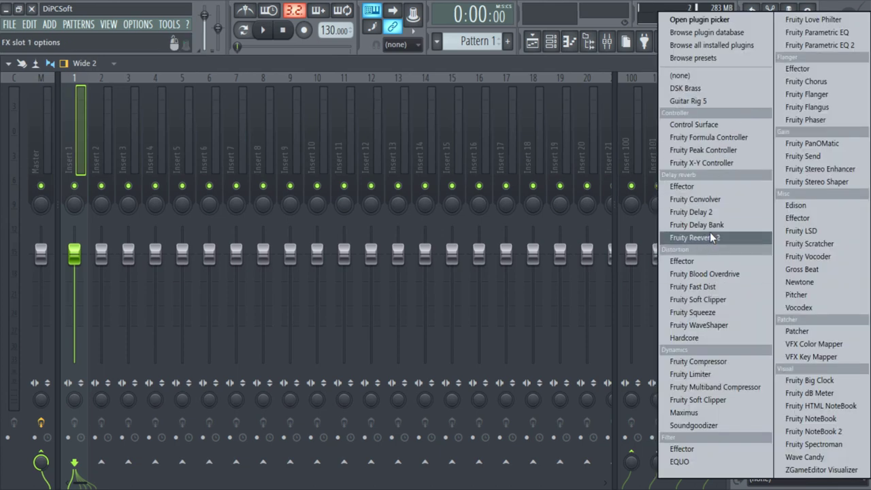
left_click(572, 66)
left_click(606, 41)
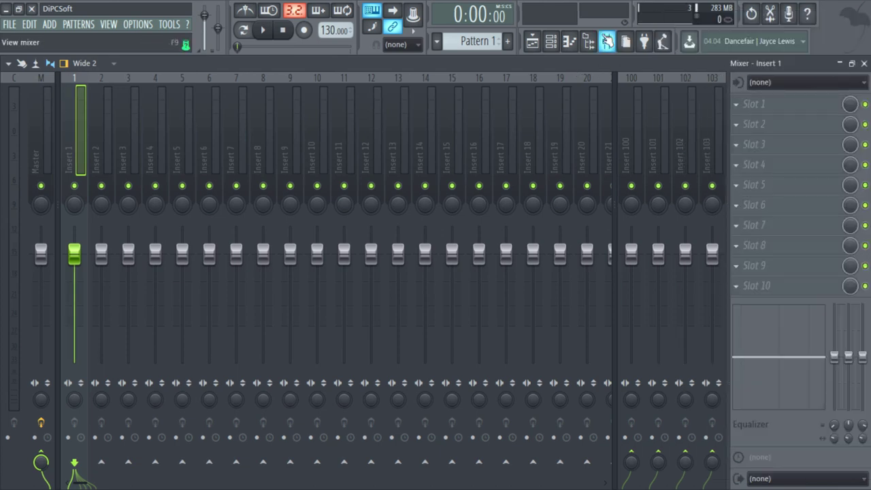
Step: Reopen the Sylenth1 channel and set its reverb size to 1.26 and predelay to 23.81 ms
key("F6")
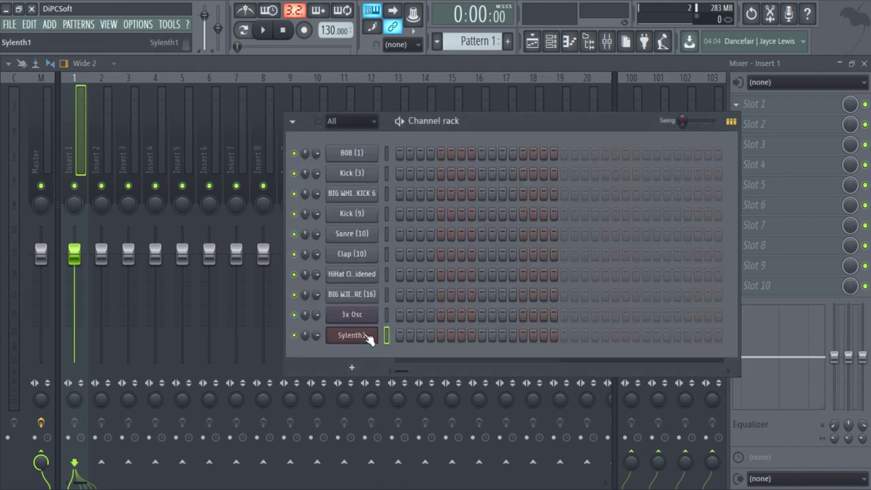
left_click(352, 334)
left_click(400, 272)
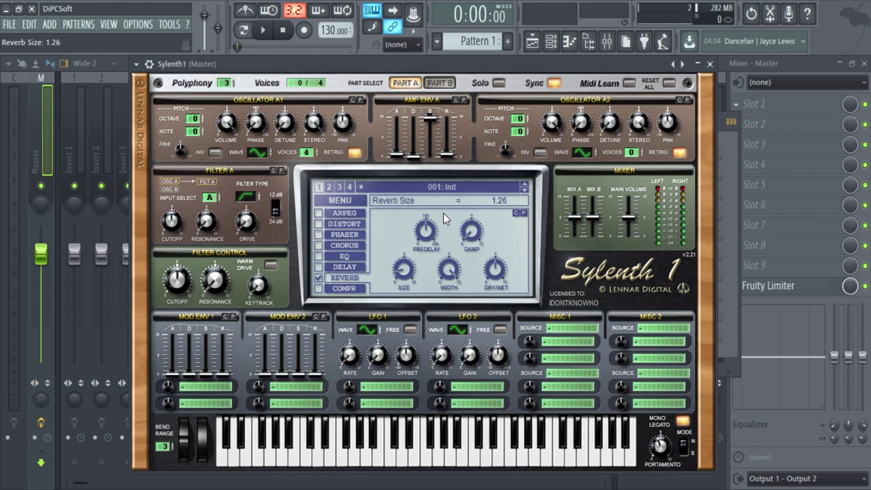
left_click_drag(431, 243, 433, 299)
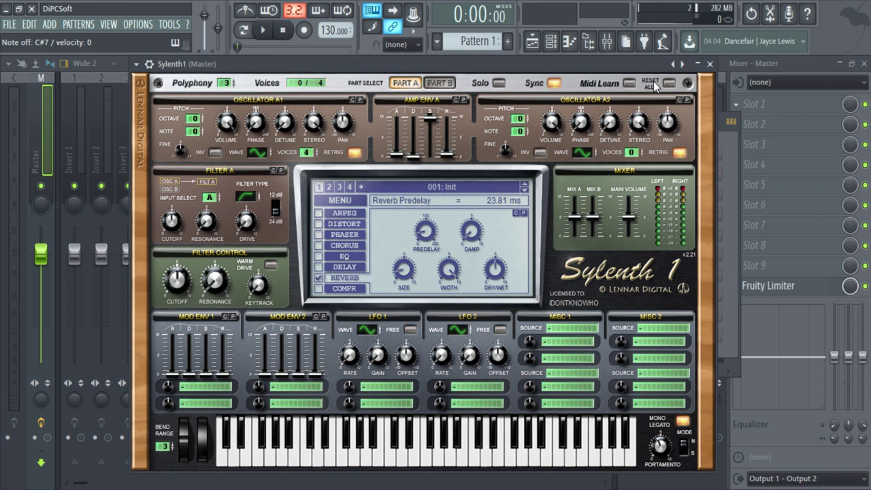
Step: Route the Sylenth1 channel to its own mixer track at insert 5
left_click_drag(620, 72, 668, 74)
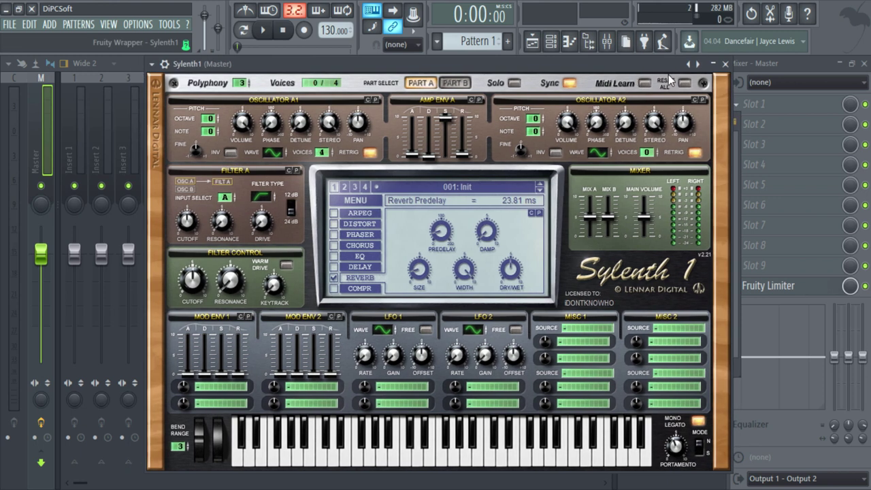
left_click(726, 63)
left_click(350, 337)
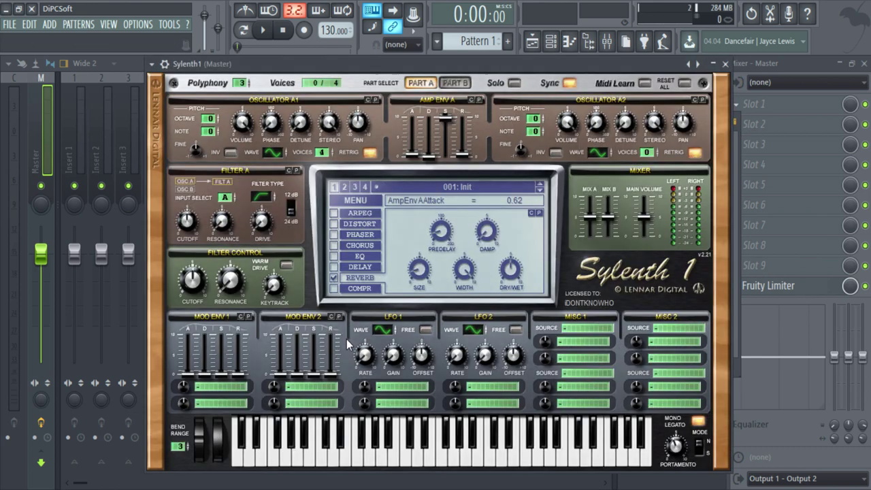
left_click_drag(369, 64, 568, 320)
left_click(334, 340)
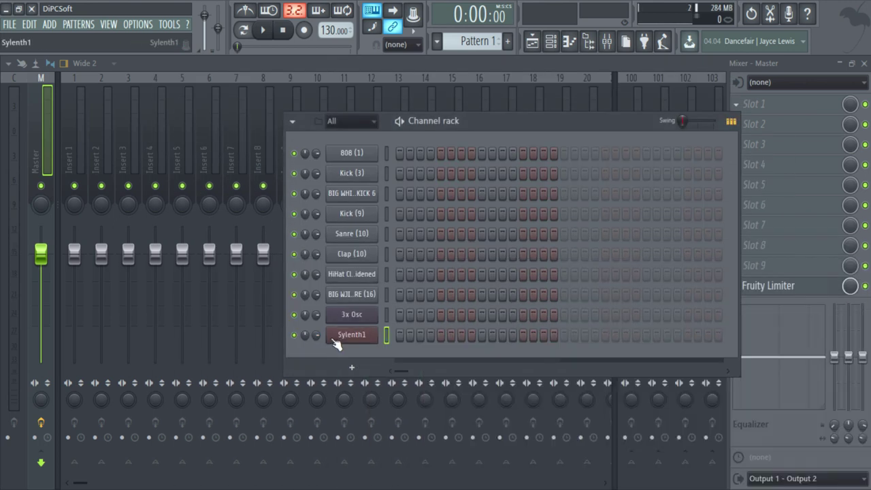
left_click(333, 341)
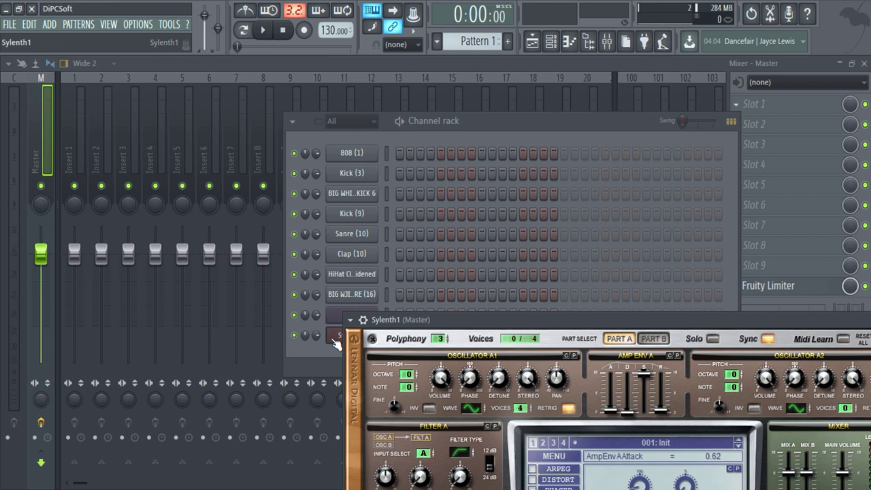
key("ctrl+l")
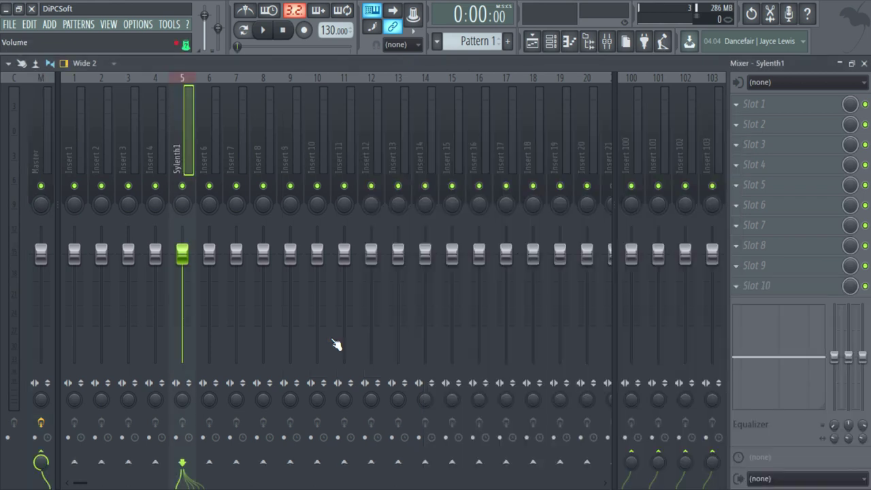
Step: Move the Sylenth1 mixer track to insert position 1, directly beside the master
key("alt+Left")
key("alt+Left")
key("alt+Left")
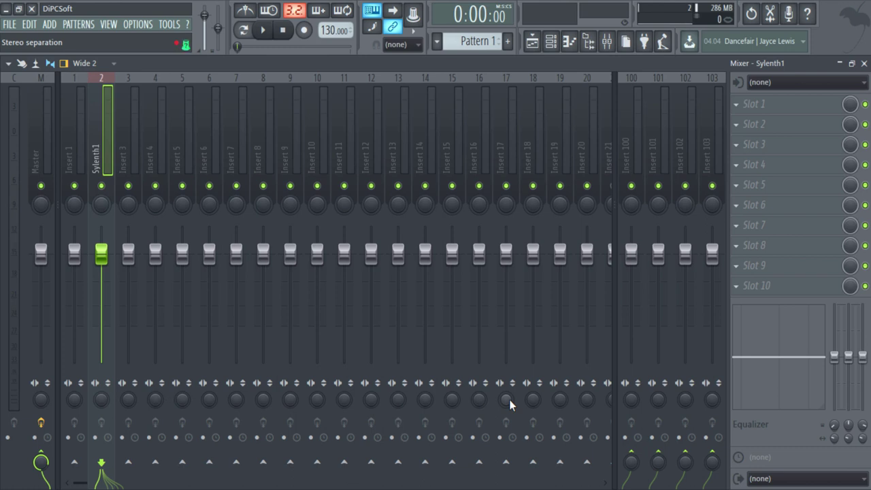
key("alt+Right")
key("alt+Right")
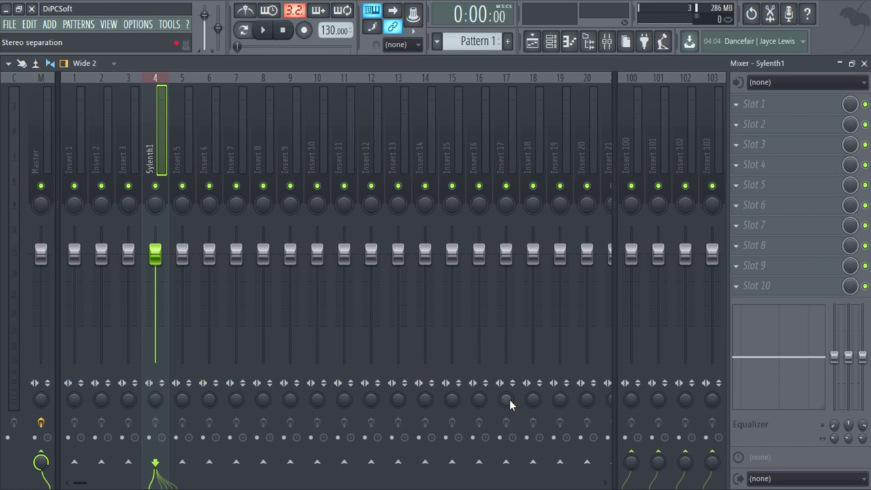
key("alt+Left")
key("alt+Left")
key("alt+Left")
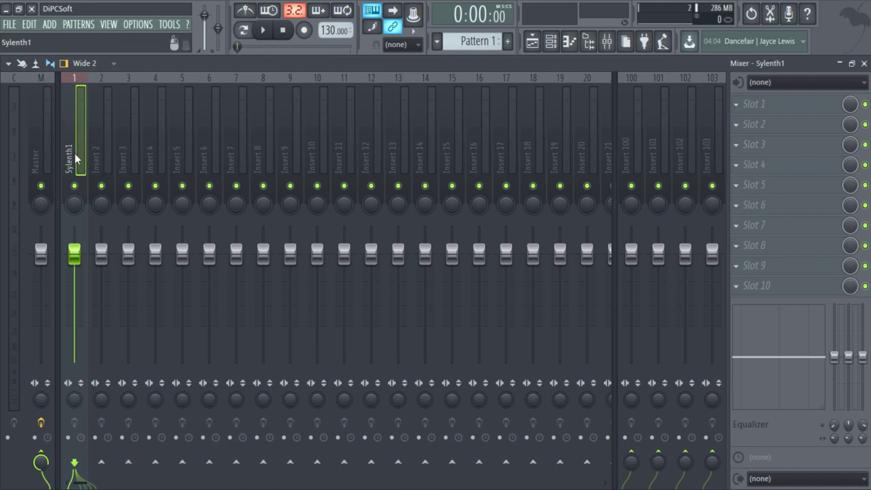
Step: Load Fruity parametric EQ 2 into effect slot 1 of the Sylenth1 mixer track and reposition its window
left_click(735, 104)
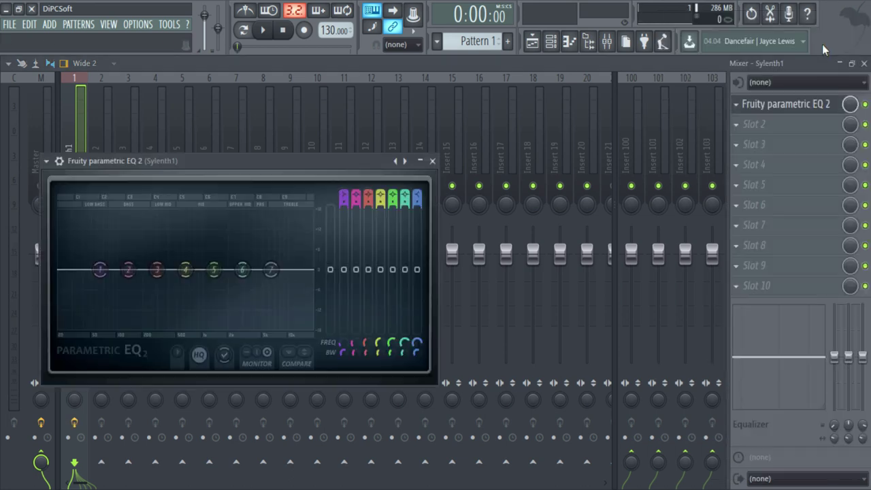
left_click(822, 44)
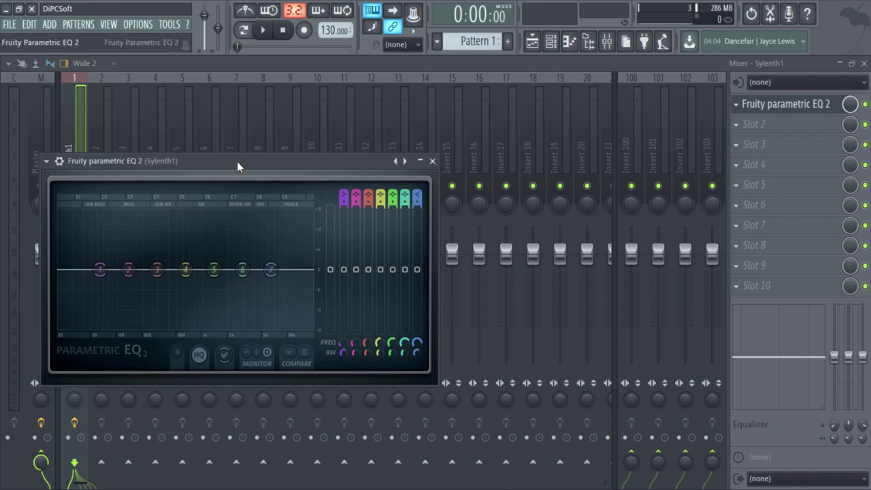
left_click_drag(237, 161, 293, 100)
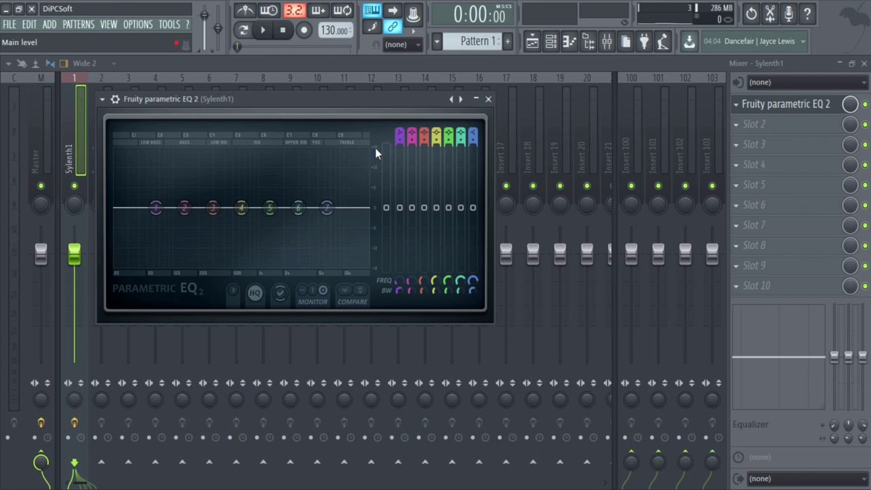
Step: Change EQ band 1 to a high pass filter and raise its cutoff frequency to just above band 4
left_click_drag(398, 129, 398, 120)
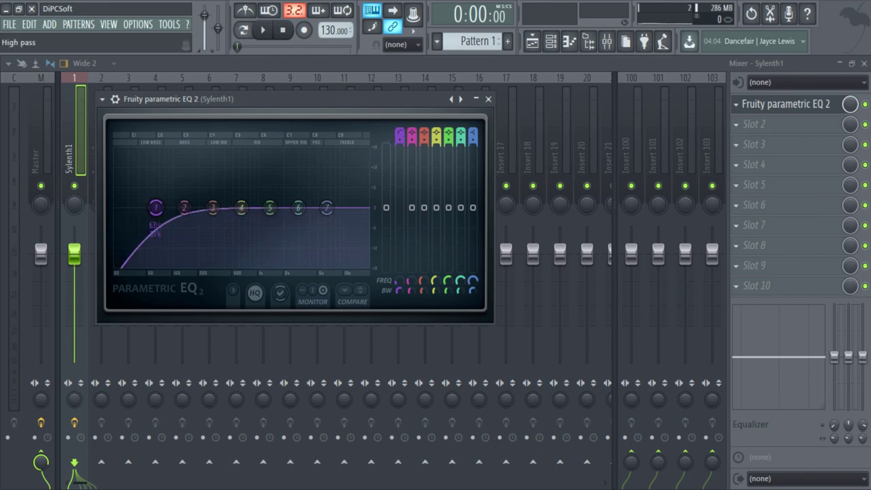
left_click_drag(156, 206, 245, 207)
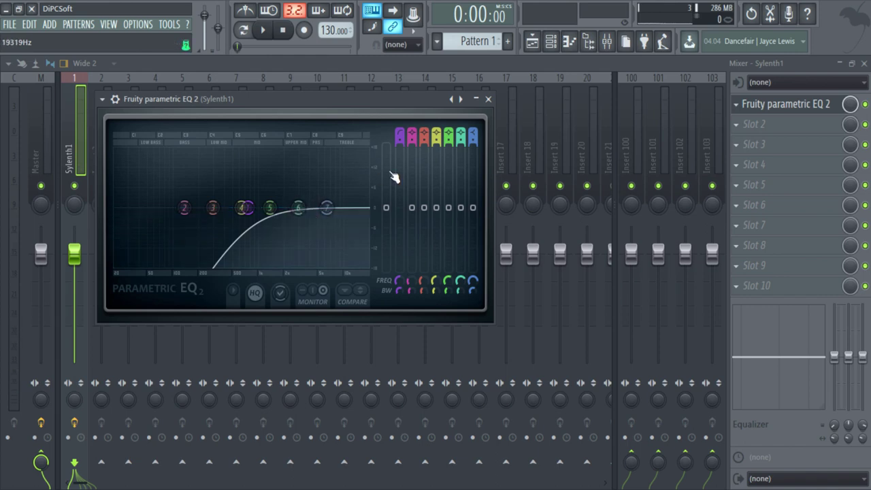
Step: Cut EQ band 6 by about 9 dB near 3 kHz and adjust its bandwidth to form a narrow dip
left_click_drag(459, 291, 459, 299)
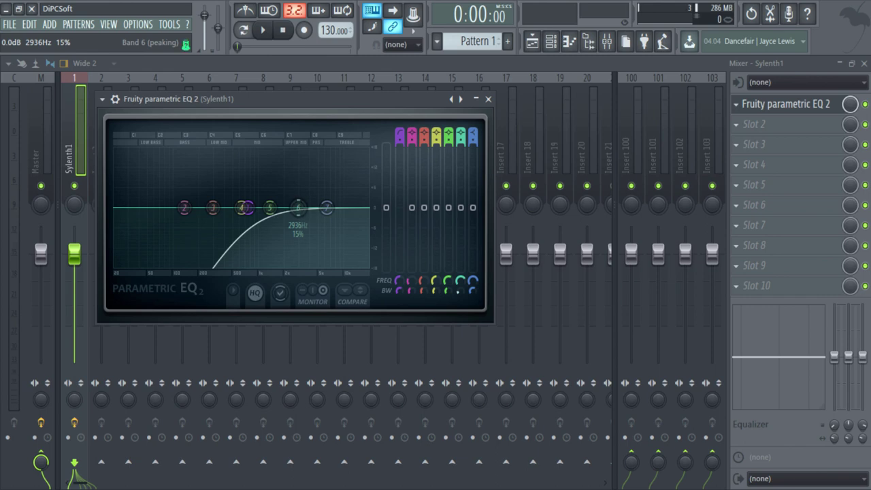
left_click_drag(299, 208, 300, 237)
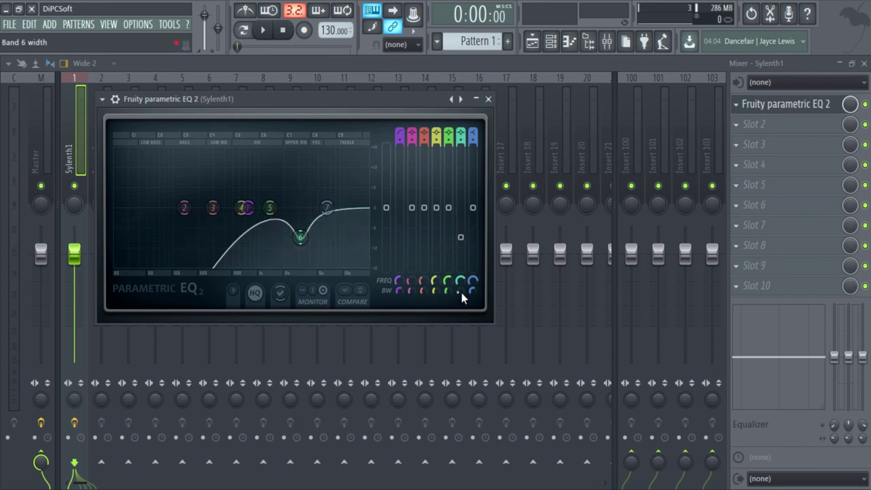
left_click_drag(461, 292, 462, 318)
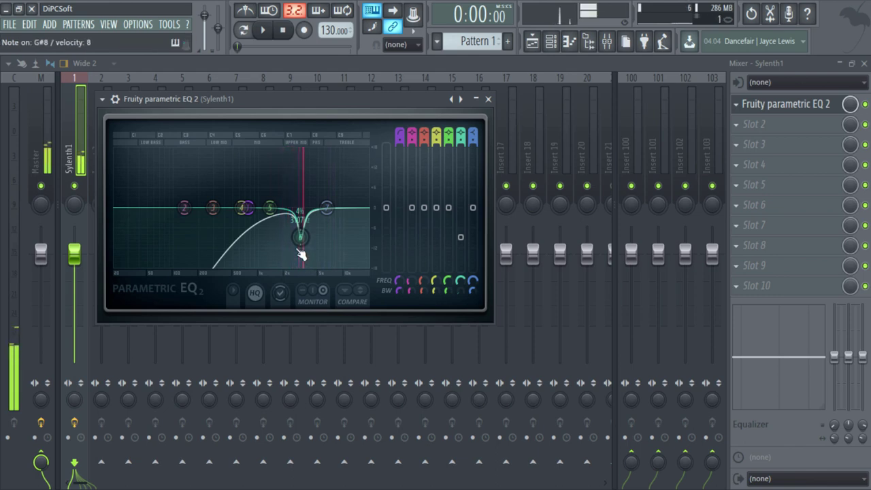
scroll(302, 240, "up", 2)
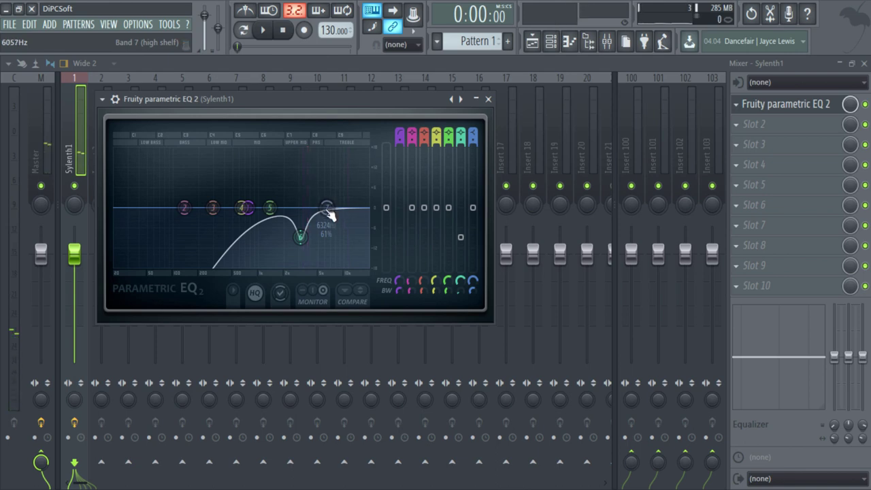
Step: Lower the band 7 high shelf by about 5 dB, bringing it closer to band 6, and cut band 5 by about 2 dB
left_click_drag(328, 209, 313, 224)
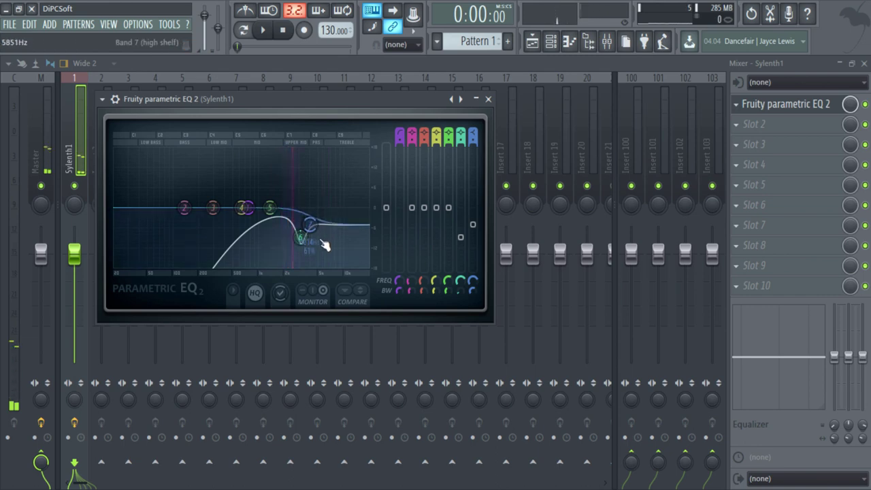
left_click_drag(270, 207, 276, 215)
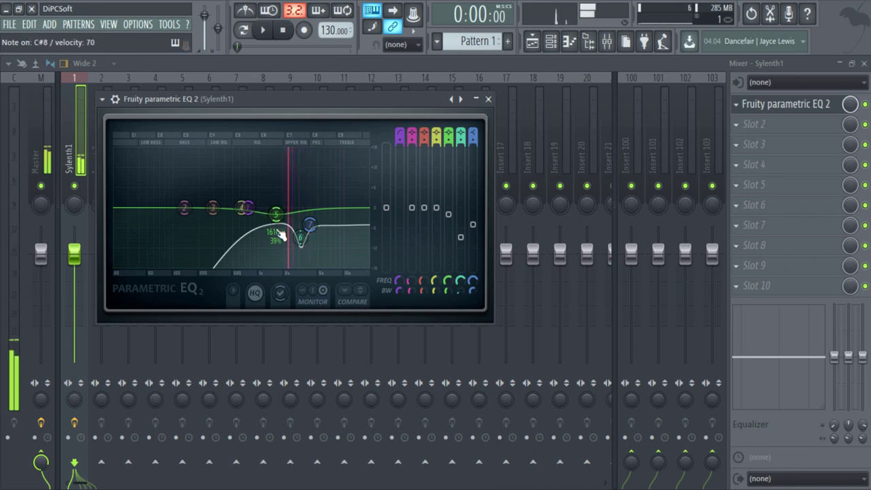
mouse_move(279, 231)
left_mouse_down()
mouse_move(296, 235)
mouse_move(285, 215)
left_mouse_up()
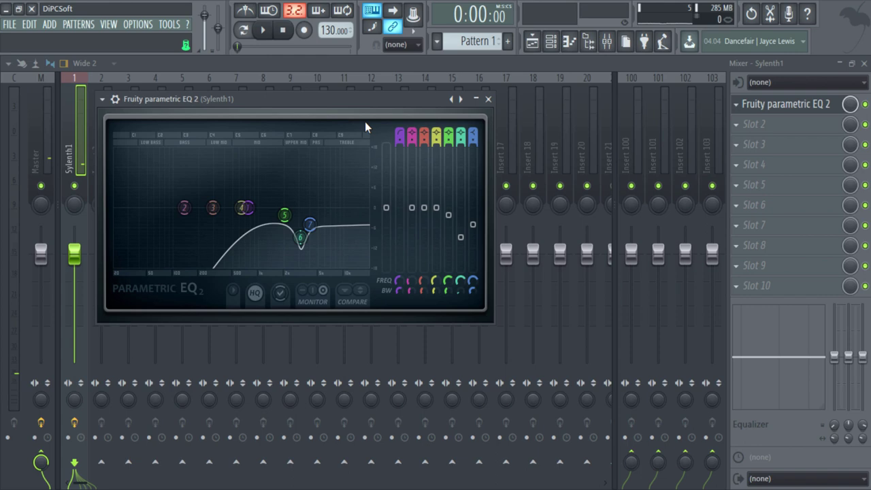
Step: Close the Fruity parametric EQ 2 window and the mixer to get back to the channel rack
left_click_drag(365, 102, 467, 112)
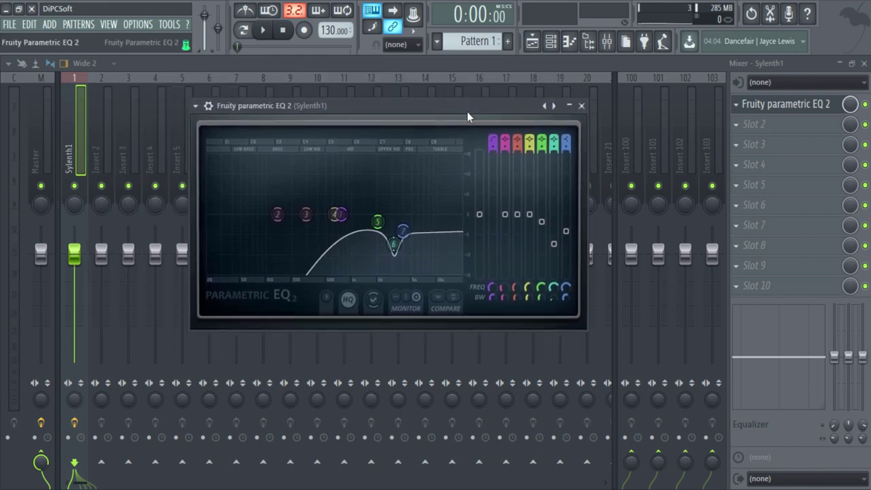
left_click(581, 105)
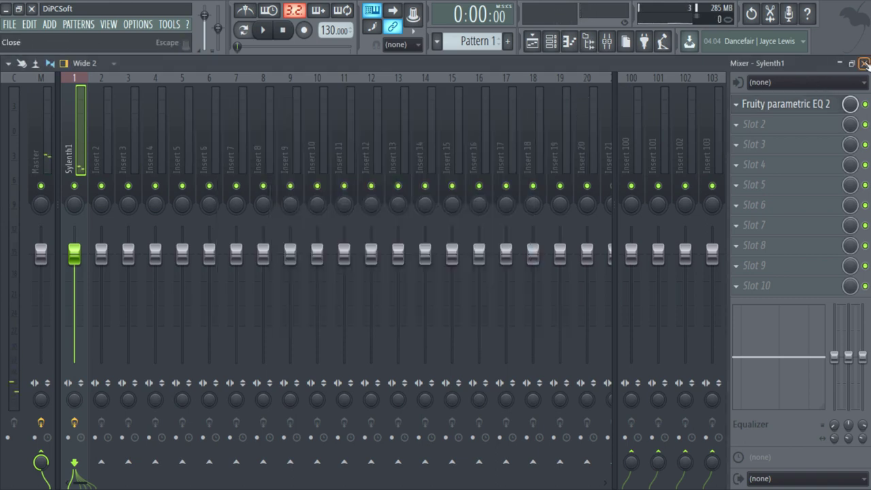
left_click(843, 63)
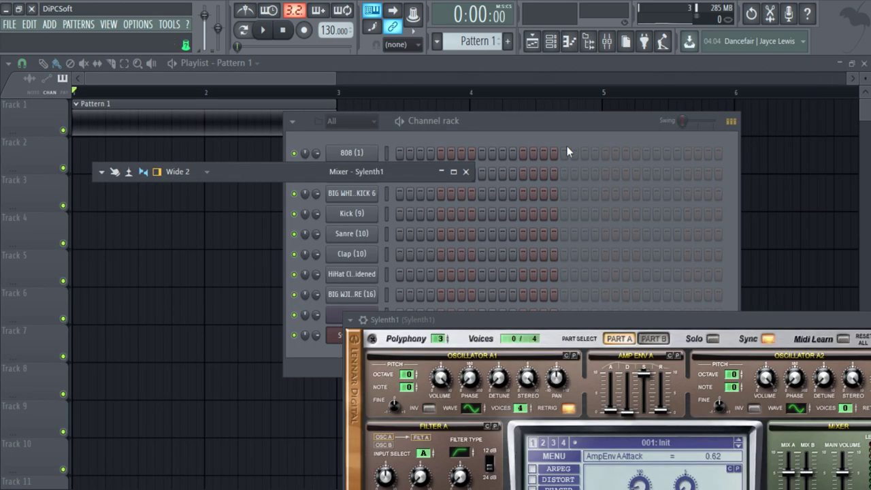
left_click_drag(508, 139, 491, 125)
double_click(239, 172)
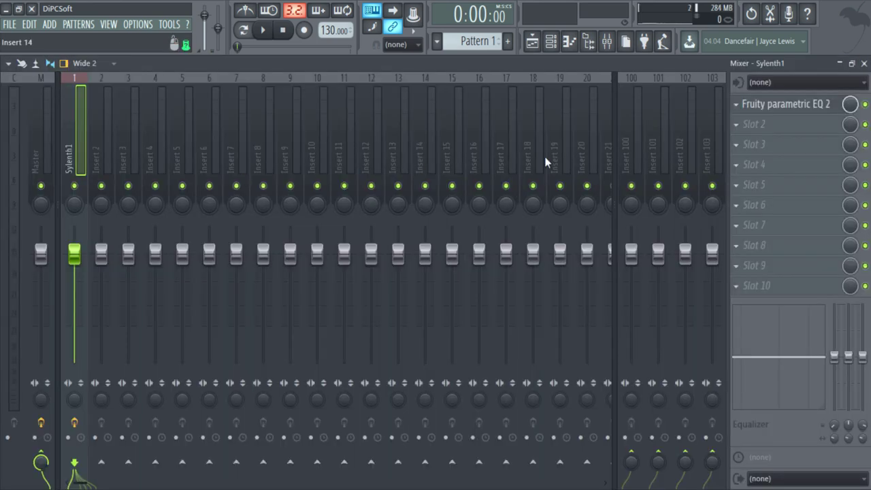
left_click(863, 63)
Step: Add a second Sylenth1 channel, hide its wrapper options and place its window so the whole synth is visible
left_click(336, 359)
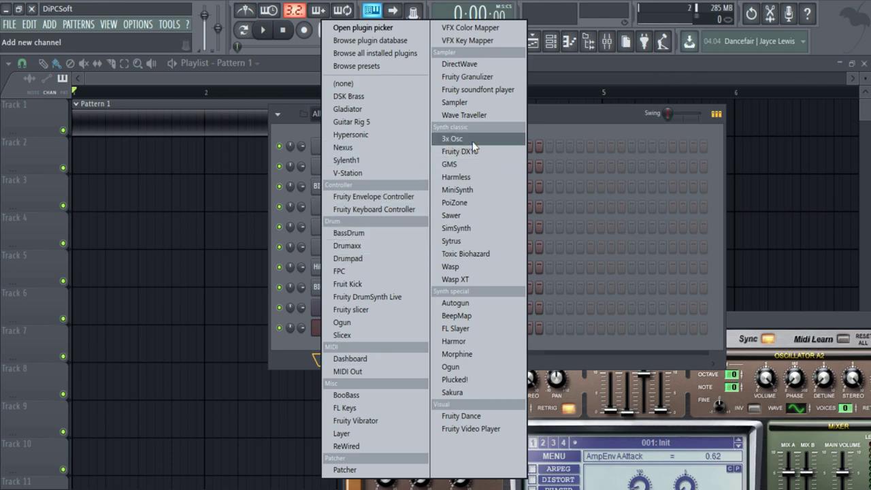
left_click(385, 164)
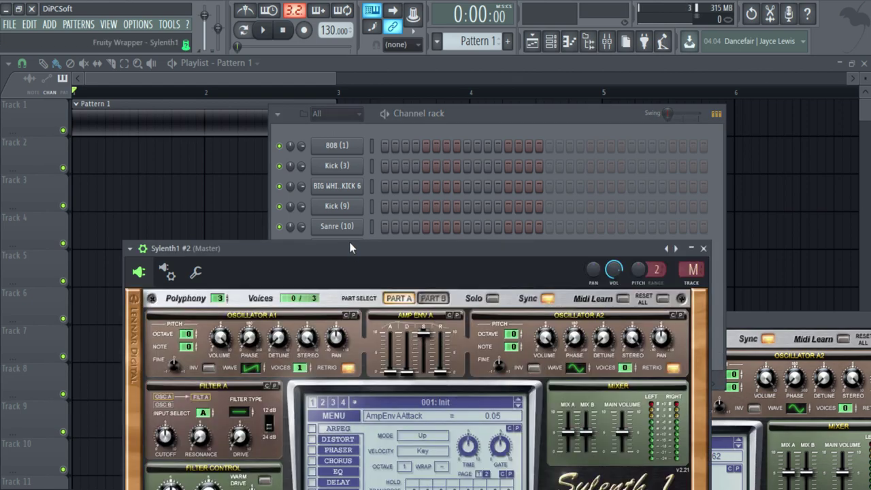
left_click_drag(352, 248, 353, 44)
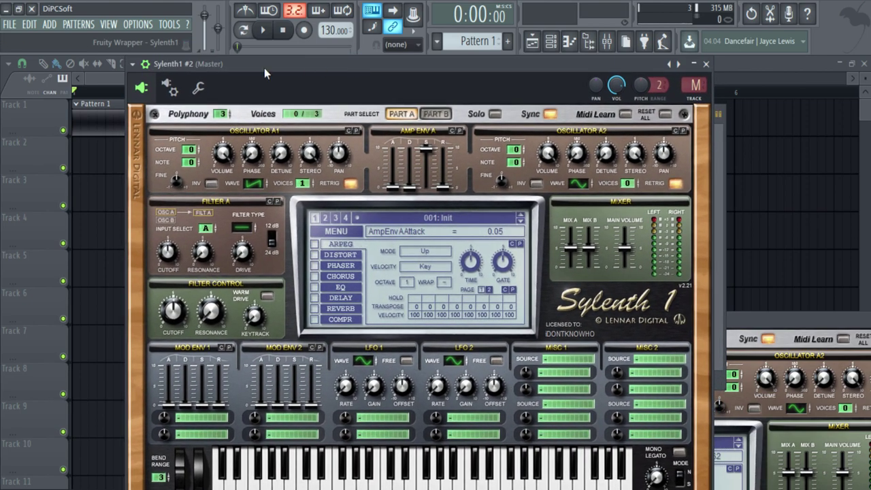
left_click(145, 64)
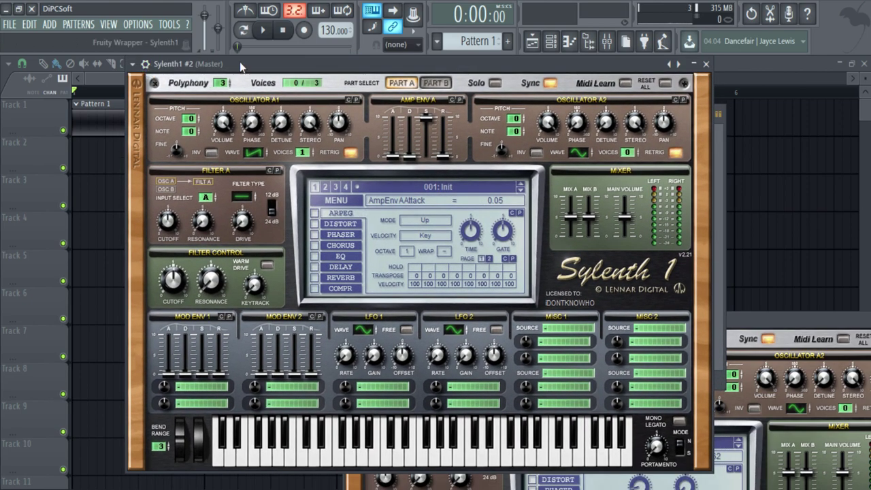
left_click_drag(240, 66, 250, 81)
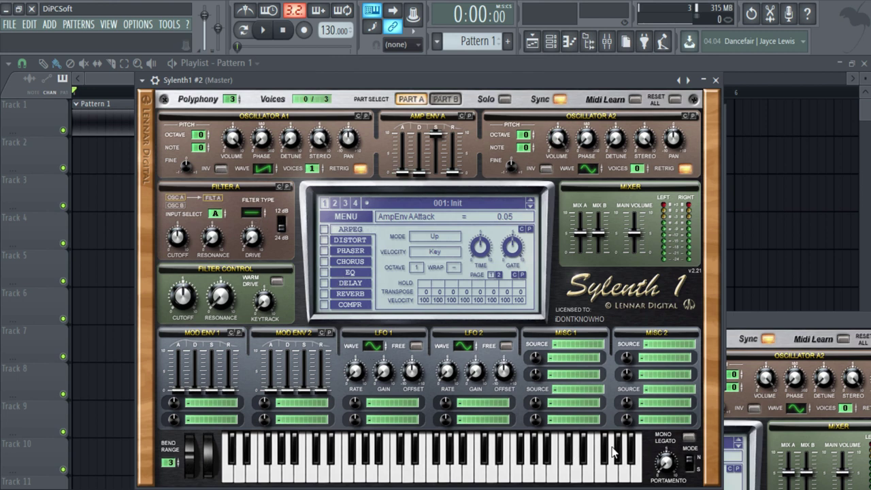
Step: Set the second Sylenth1's portamento time to 4.14 and turn on Mono Legato
left_click_drag(667, 462, 663, 406)
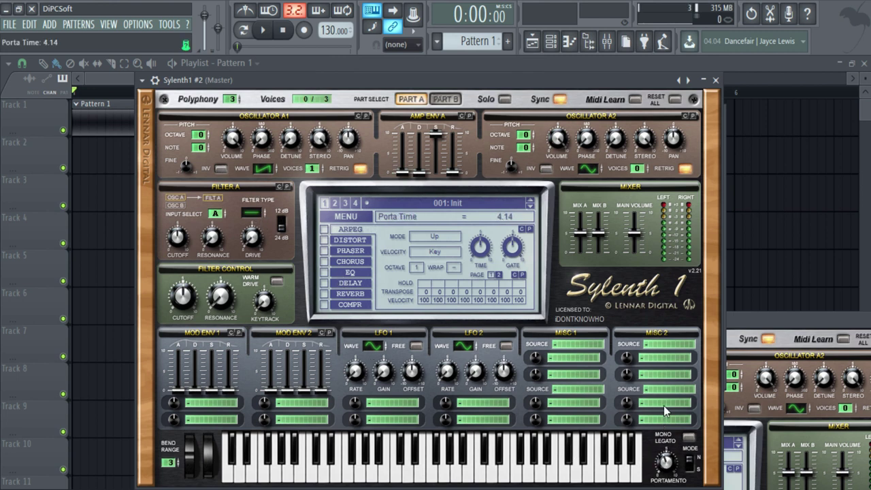
left_click(689, 437)
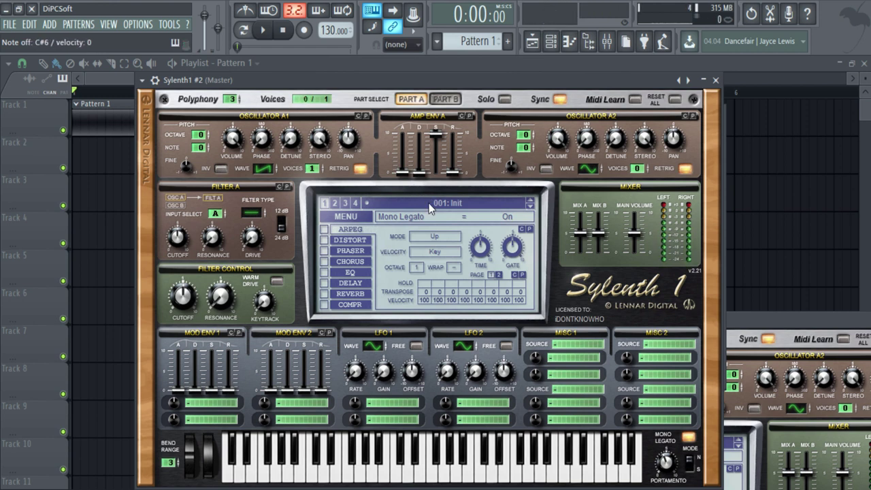
Step: Set Amp Env A's release to 0.67 and attack to 0.39, and Oscillator A1's volume to 4.95
left_click(457, 172)
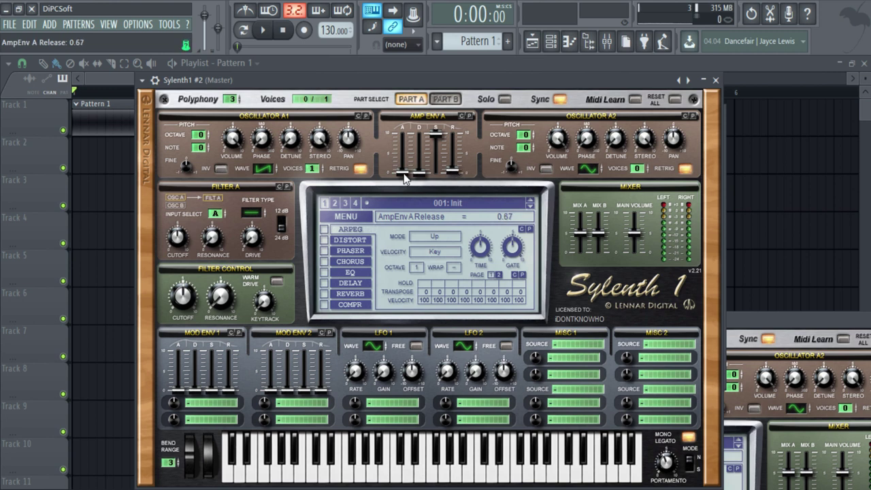
left_click(406, 174)
scroll(405, 171, "up", 5)
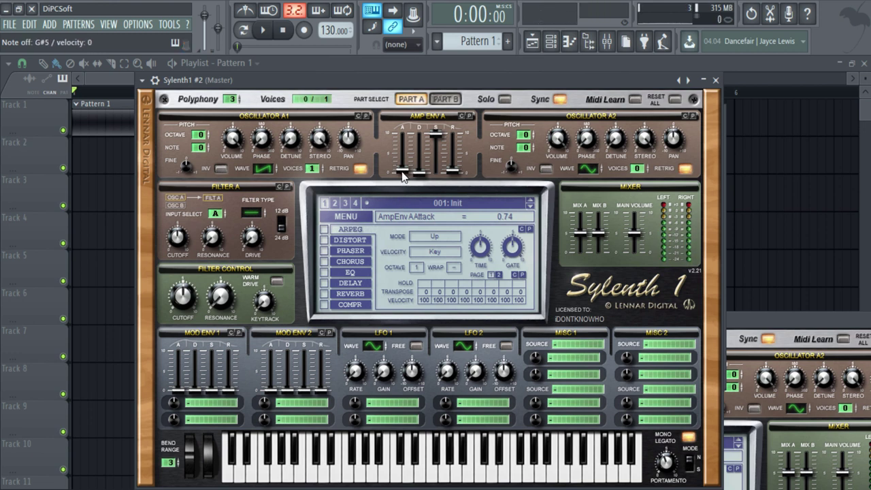
scroll(402, 177, "down", 2)
scroll(402, 177, "down", 3)
left_click_drag(232, 136, 236, 218)
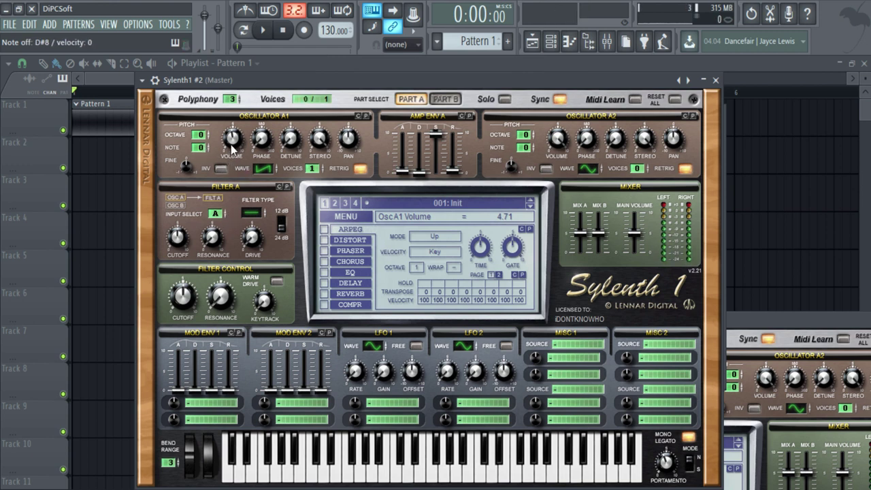
scroll(232, 147, "up", 1)
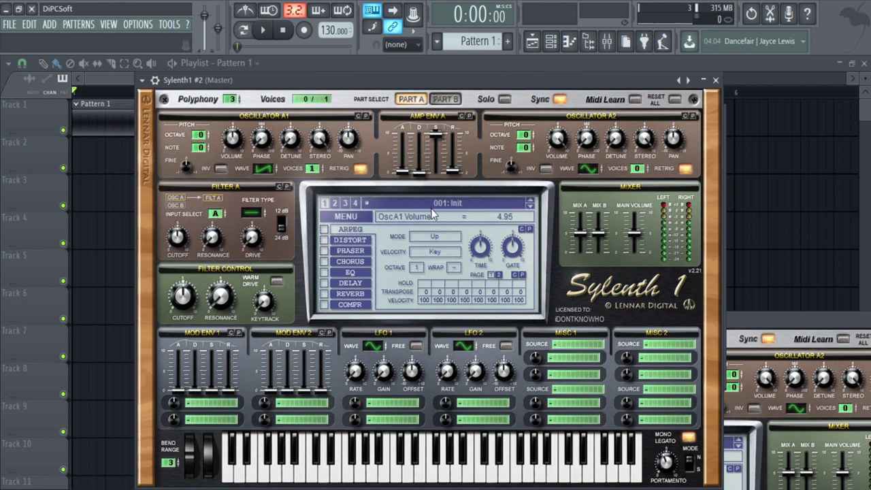
Step: Enable the second Sylenth1's reverb with a size of 0.98 and a predelay of 24.76 ms
left_click(343, 293)
left_click(324, 294)
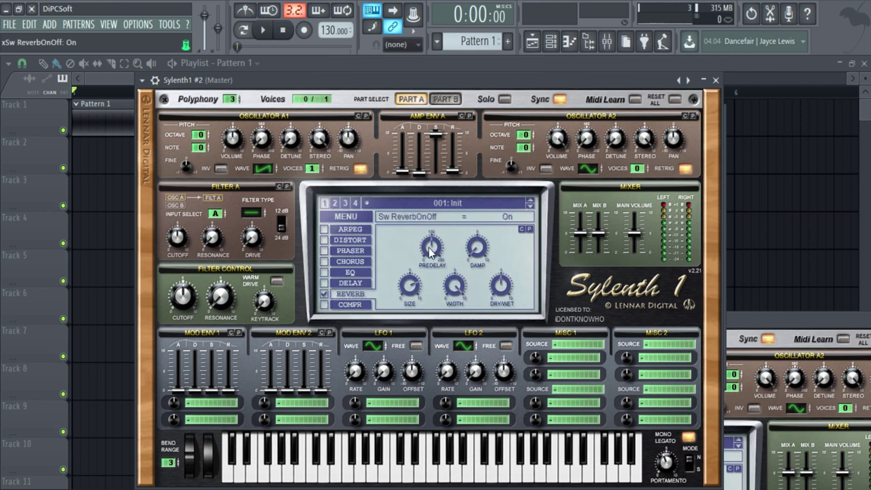
left_click_drag(431, 251, 424, 296)
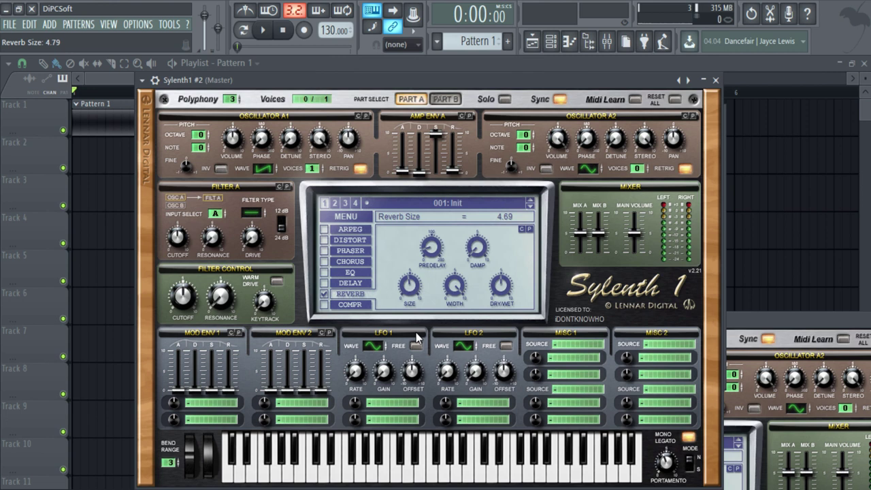
left_click_drag(417, 338, 418, 386)
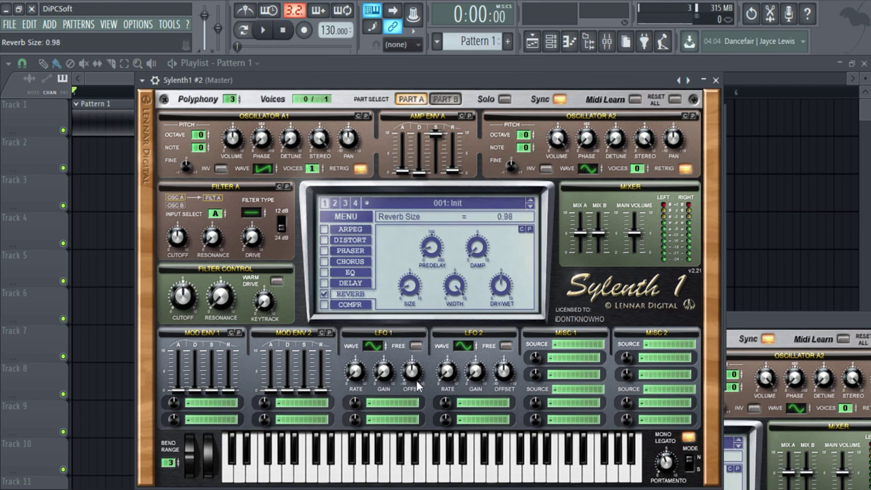
left_click(433, 253)
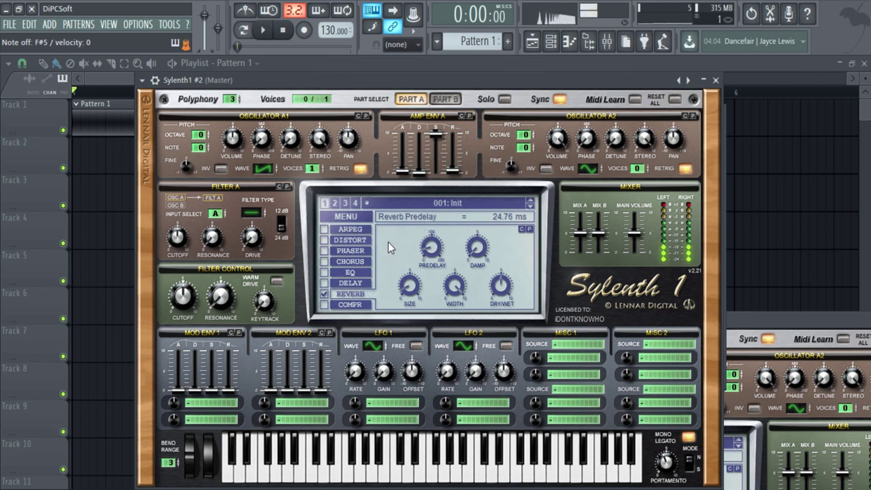
Step: Turn Mono Legato off to compare the sound, and switch it back on
left_click(688, 439)
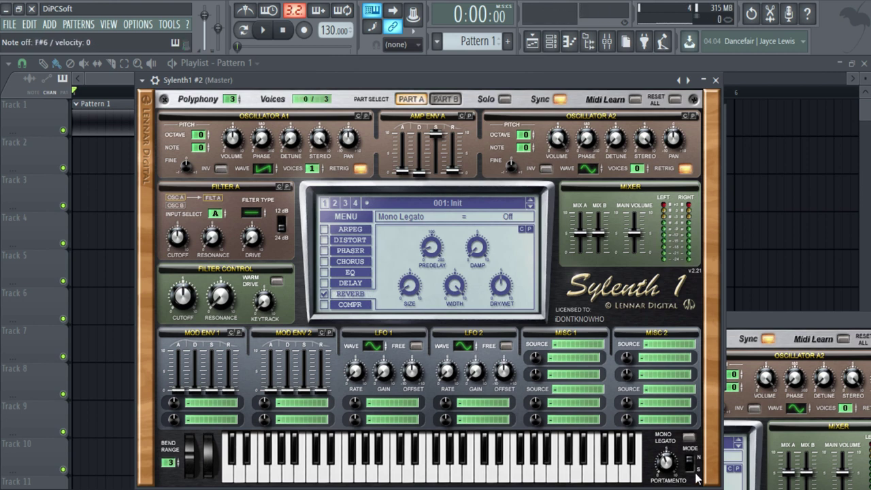
left_click(689, 436)
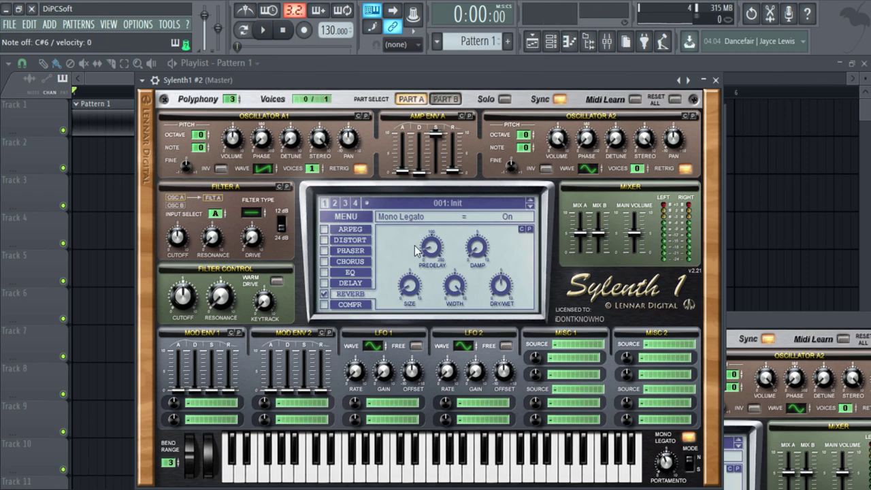
Step: Close the second Sylenth1's window and reopen it from its channel
left_click(715, 80)
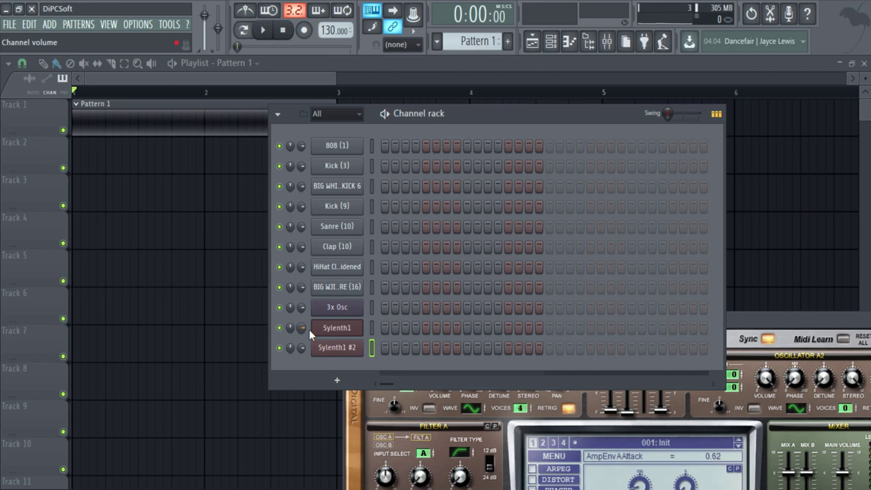
left_click(344, 349)
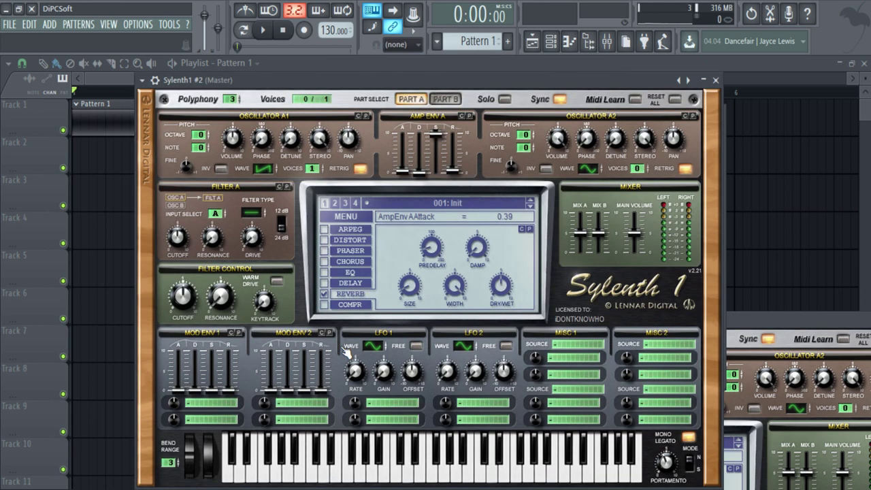
Step: Open the mixer and move the Sylenth1 #2 track to insert 2, beside the first Sylenth1
key("F9")
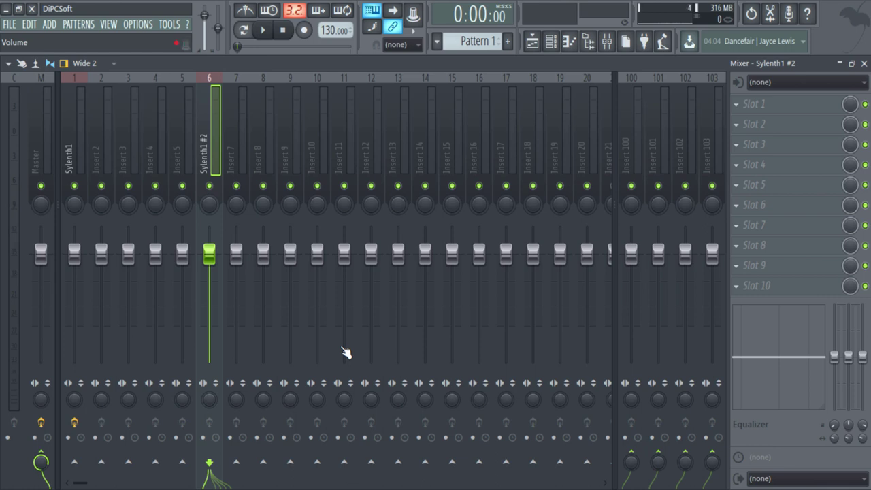
key("alt+Left")
key("alt+Left")
key("alt+Left")
key("alt+Left")
key("alt+Left")
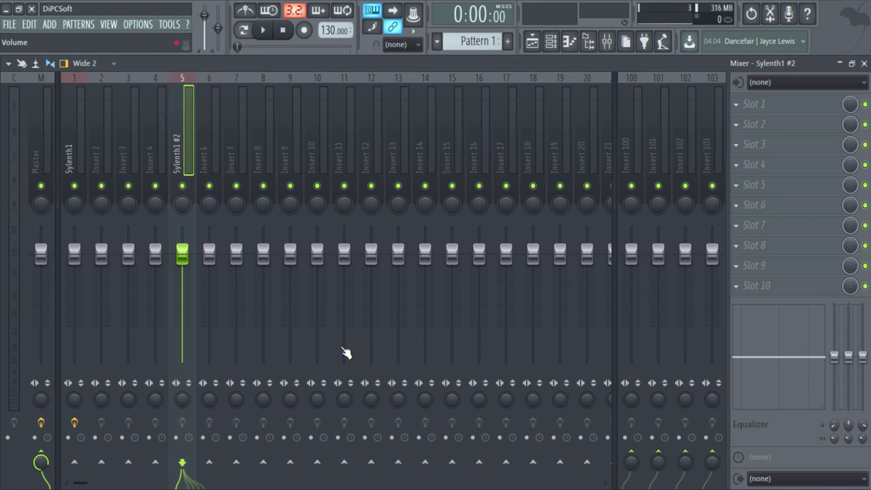
key("alt+Right")
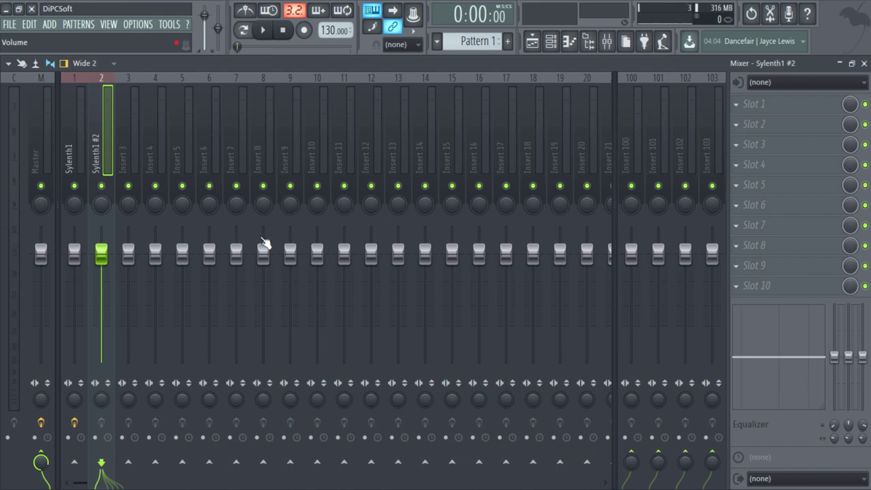
Step: Load Fruity Parametric EQ 2 into the first effect slot of Sylenth1 #2 and reposition its window over the mixer
left_click(734, 104)
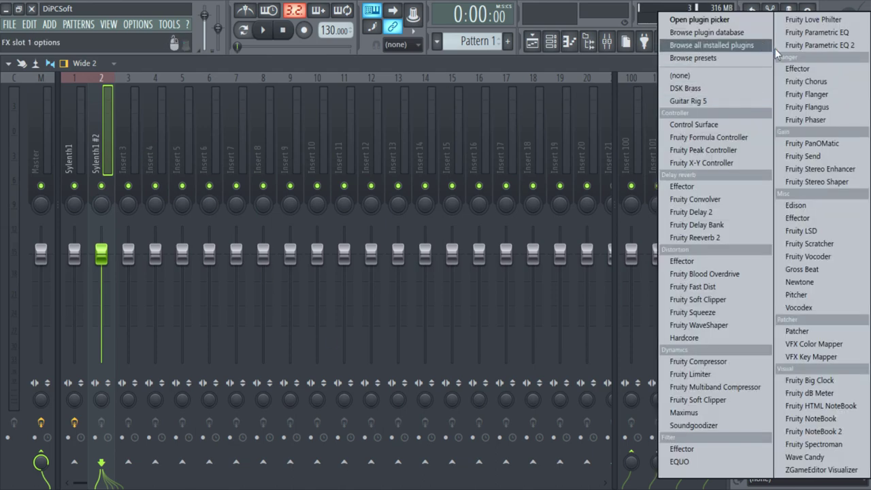
left_click(816, 45)
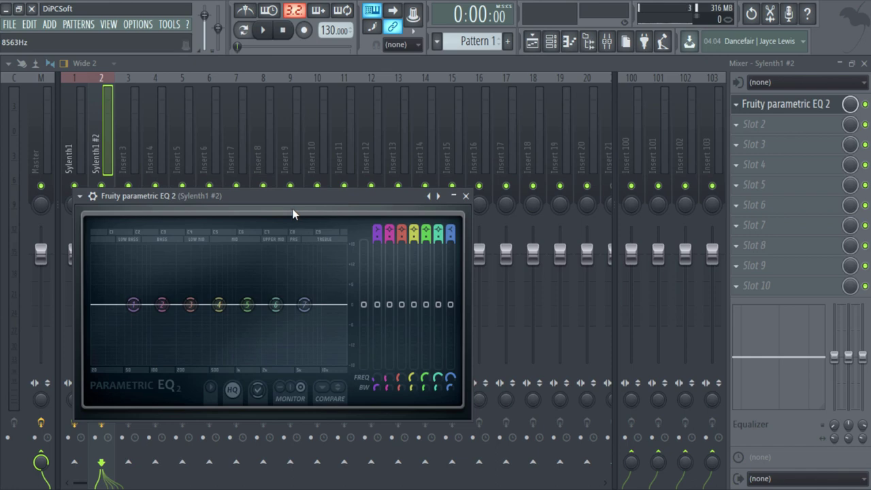
left_click_drag(292, 199, 335, 164)
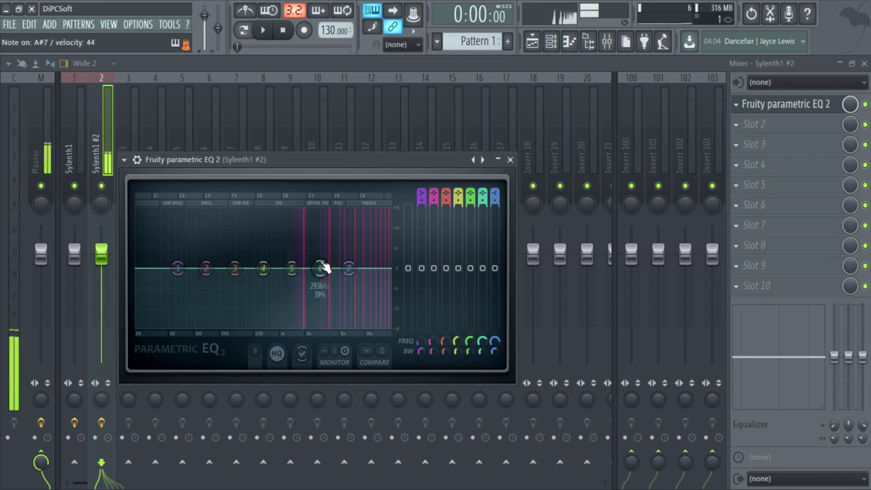
Step: Make EQ band 1 a high pass and raise its frequency to band 4's position, keeping its level unchanged
left_click_drag(421, 195, 421, 225)
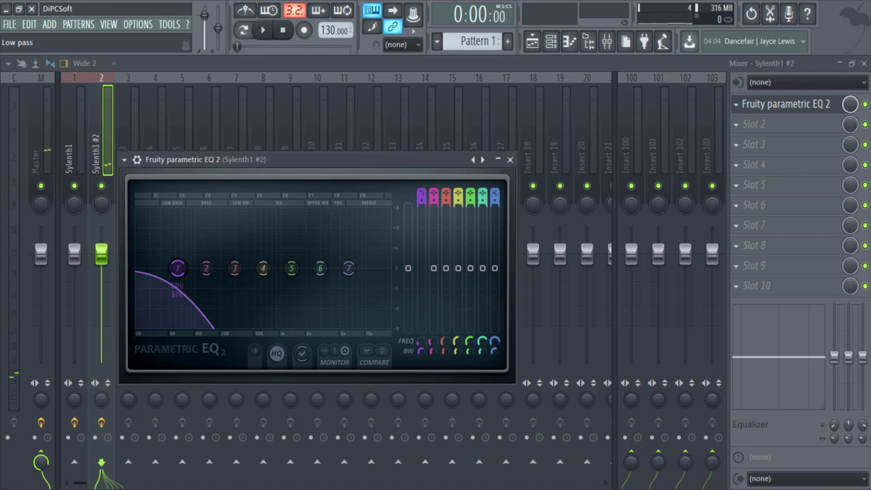
scroll(177, 267, "down", 1)
scroll(176, 268, "up", 3)
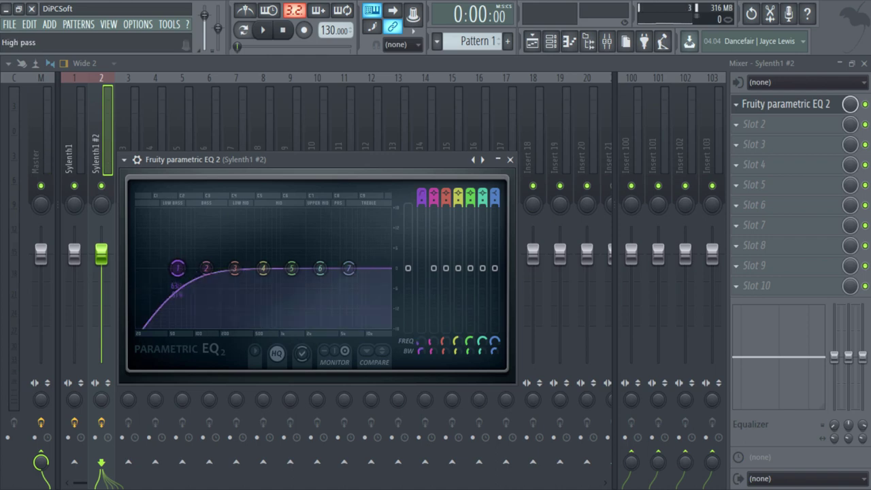
left_click_drag(177, 268, 245, 267)
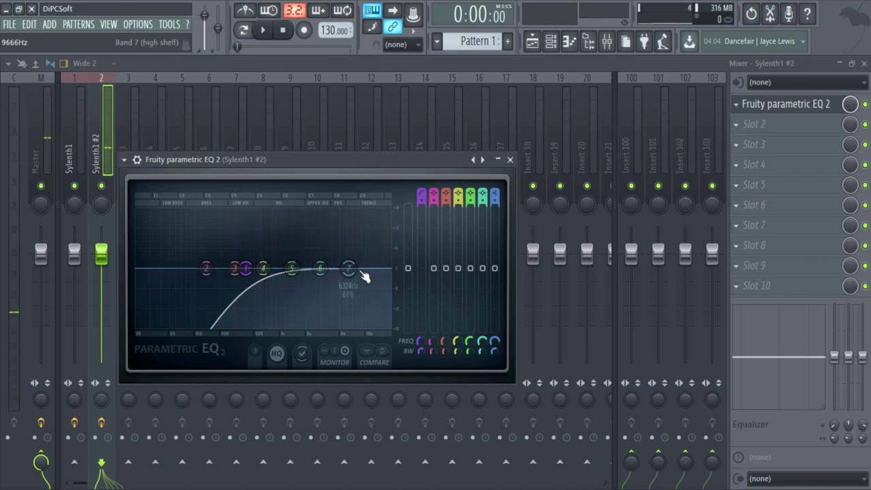
left_click_drag(245, 268, 265, 268)
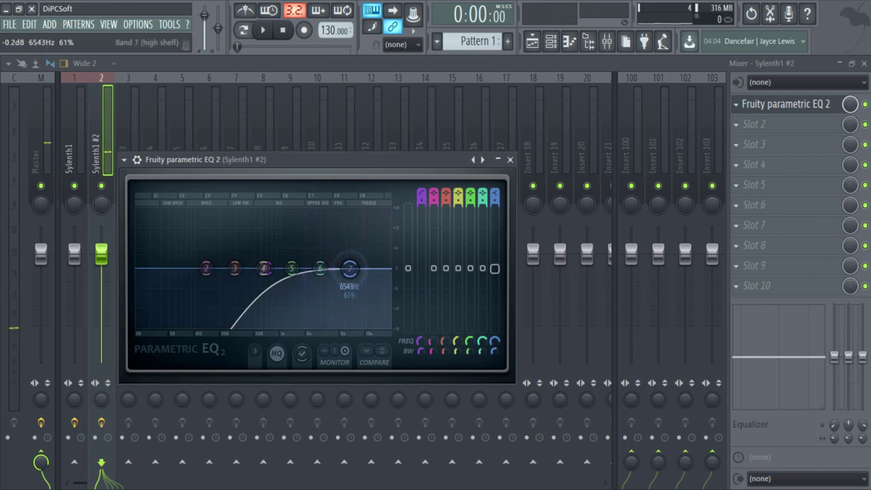
Step: Move the band 7 high shelf to about 9.7 kHz at 11% bandwidth and lower it, cut band 6 slightly at 5300 Hz, and close the EQ
left_click_drag(349, 269, 362, 268)
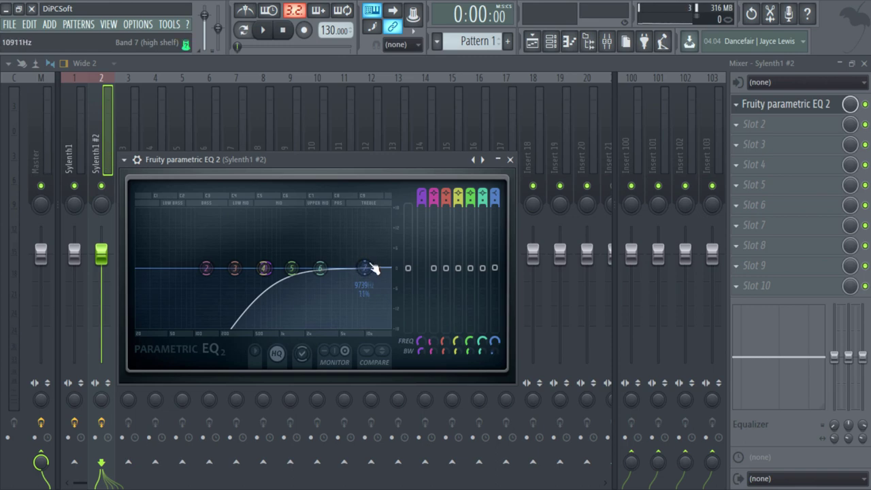
left_click_drag(368, 267, 362, 284)
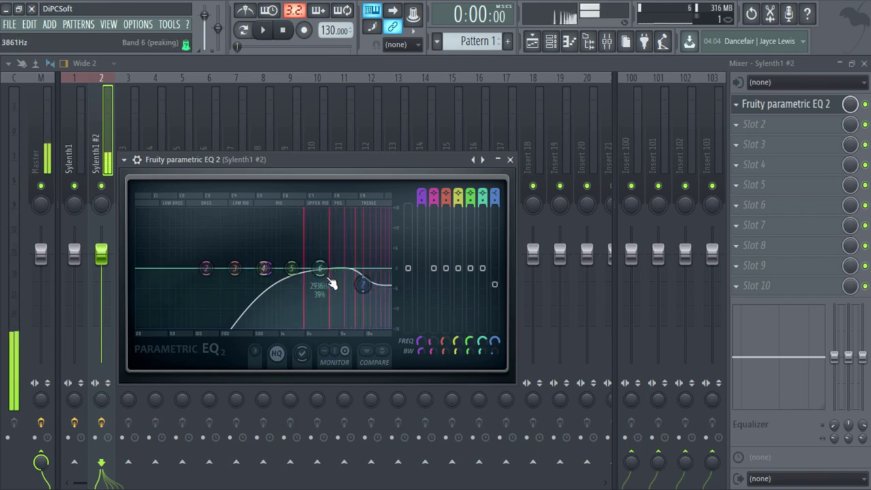
left_click_drag(320, 269, 342, 272)
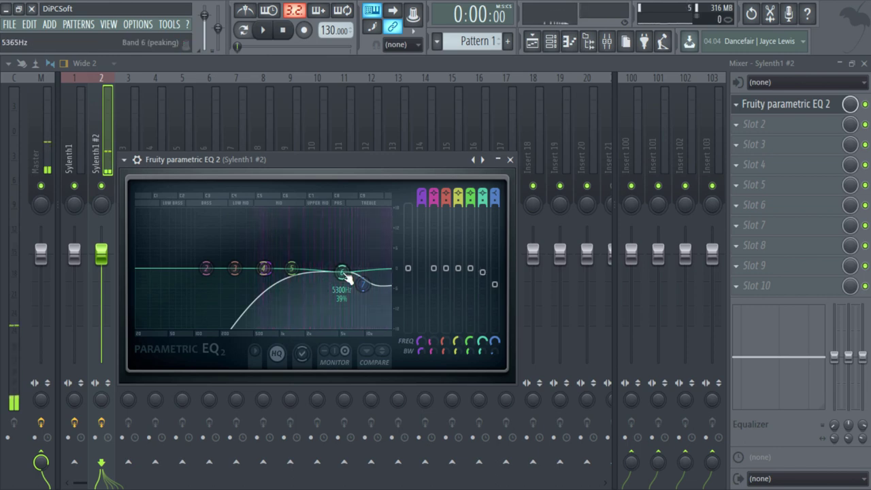
left_click(510, 159)
Step: Try Fruity Reeverb 2 in the second effect slot of Sylenth1 #2 and reposition its window
left_click(733, 125)
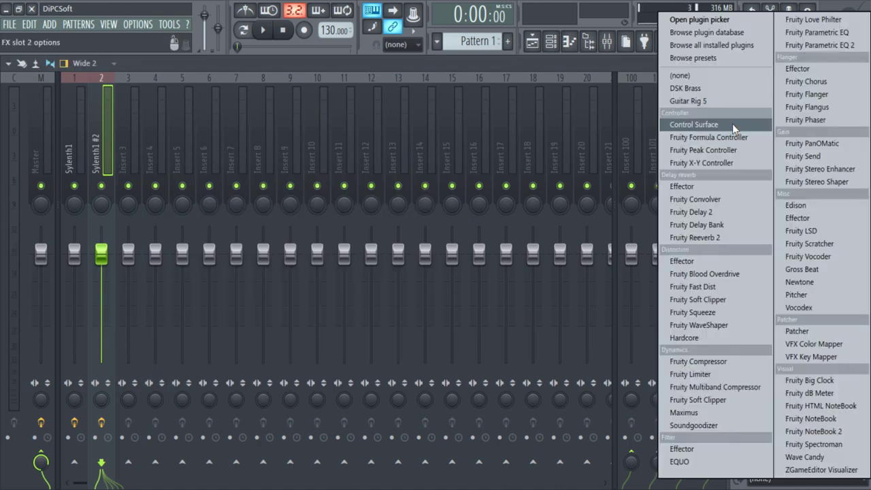
left_click(115, 131)
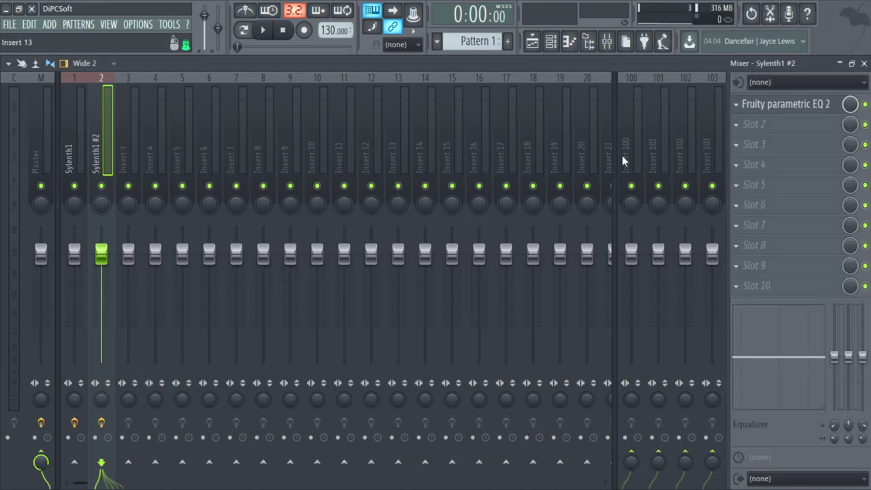
left_click(746, 126)
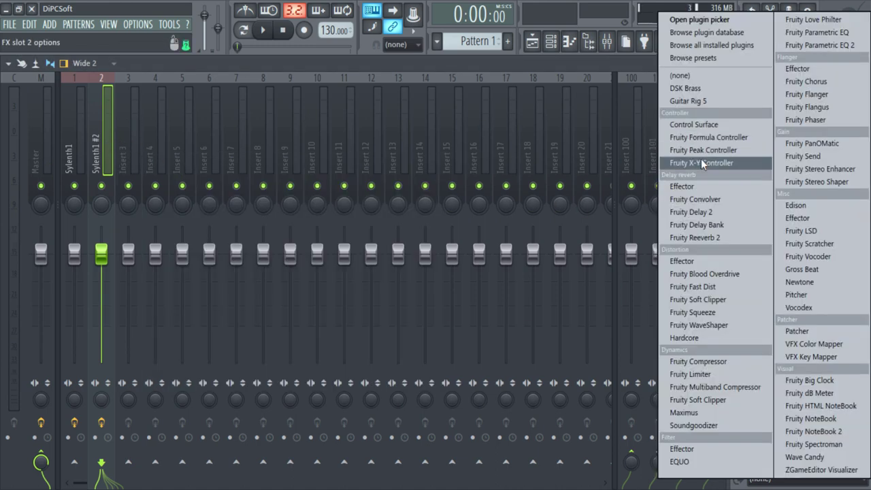
left_click(710, 236)
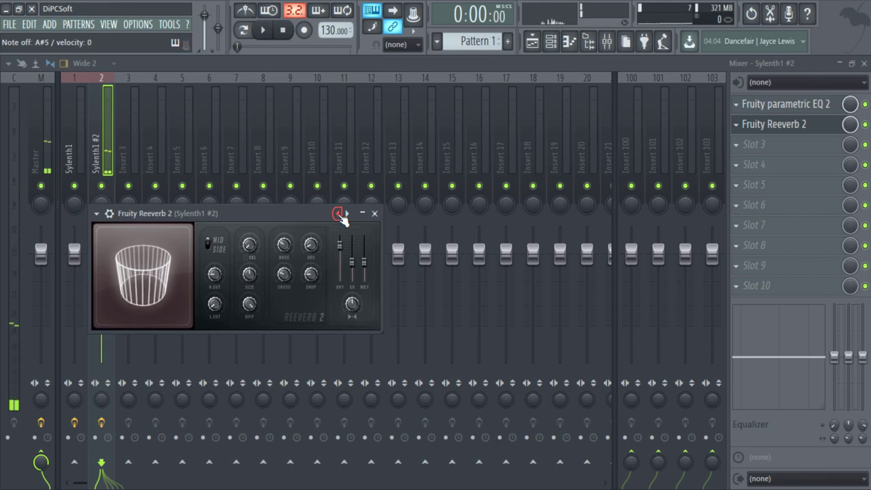
left_click_drag(286, 212, 339, 189)
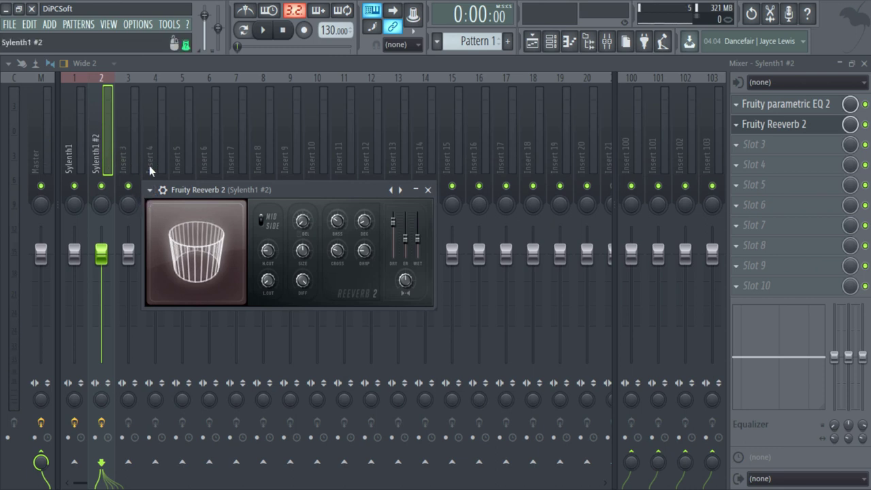
Step: Close Fruity Reeverb 2 and remove it from the second effect slot of Sylenth1 #2
left_click(412, 190)
left_click(737, 123)
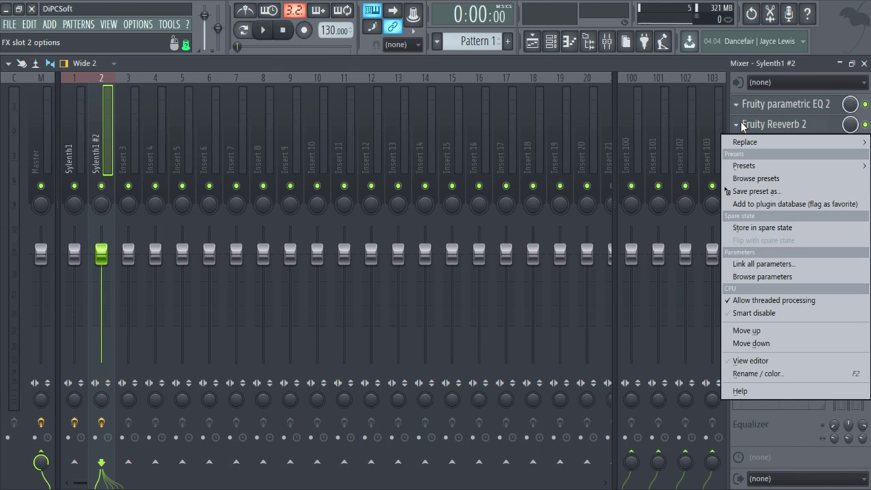
left_click(750, 144)
left_click(703, 78)
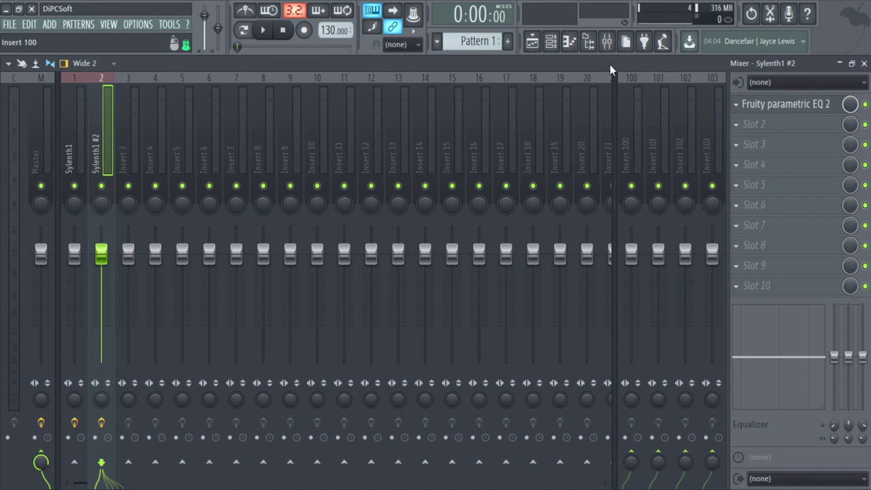
Step: Close the mixer to return to the Sylenth1 #2 window
left_click(863, 64)
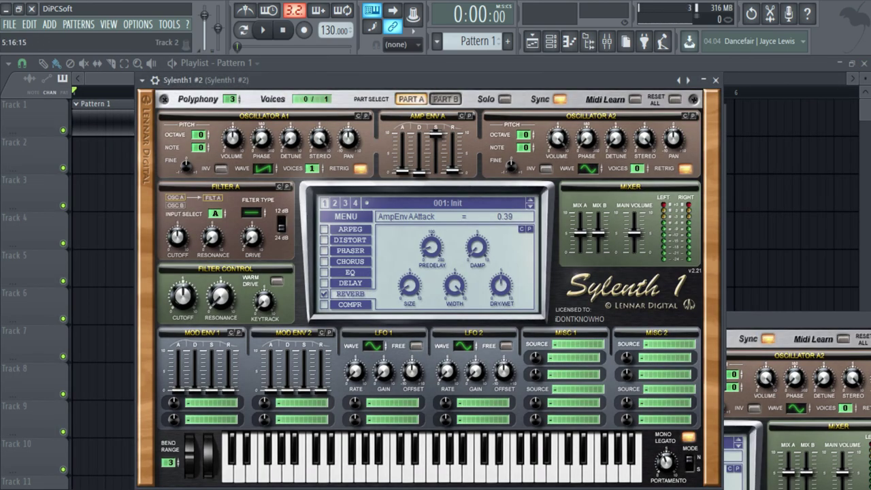